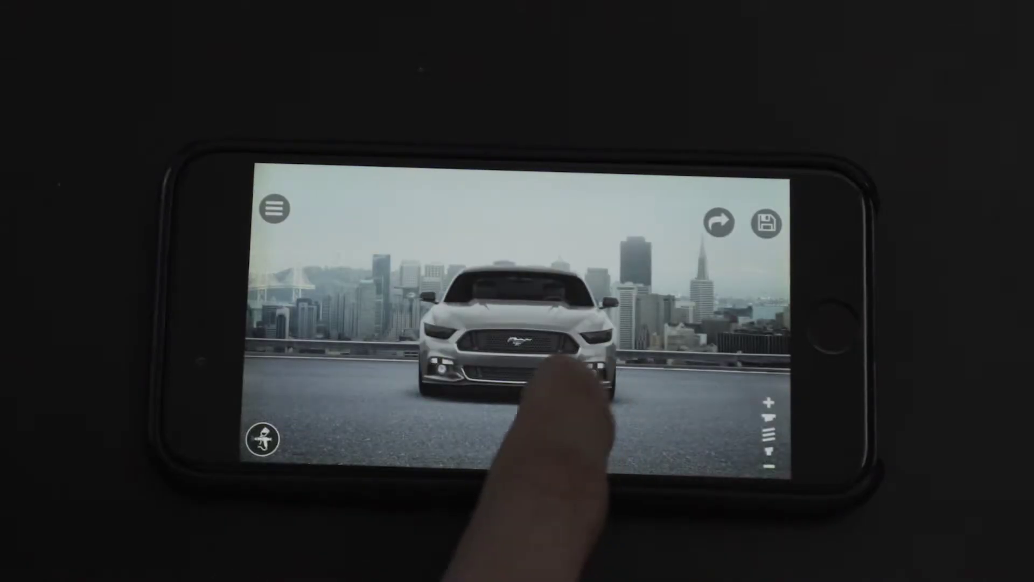
drag(561, 393, 474, 318)
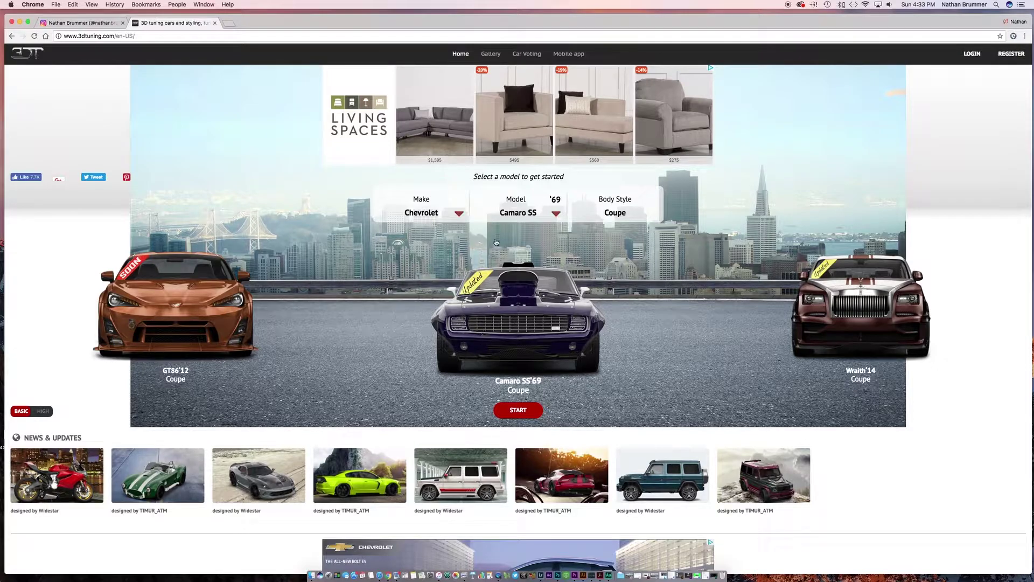
- Choose Mustang as the car make on the 3DTuning home page
click(458, 215)
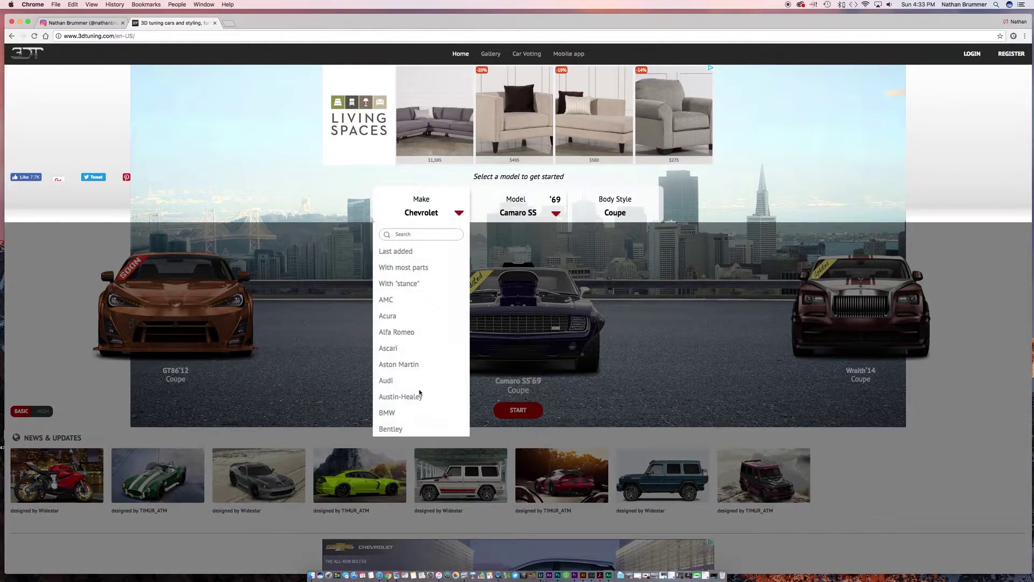
scroll(426, 379, down, 4)
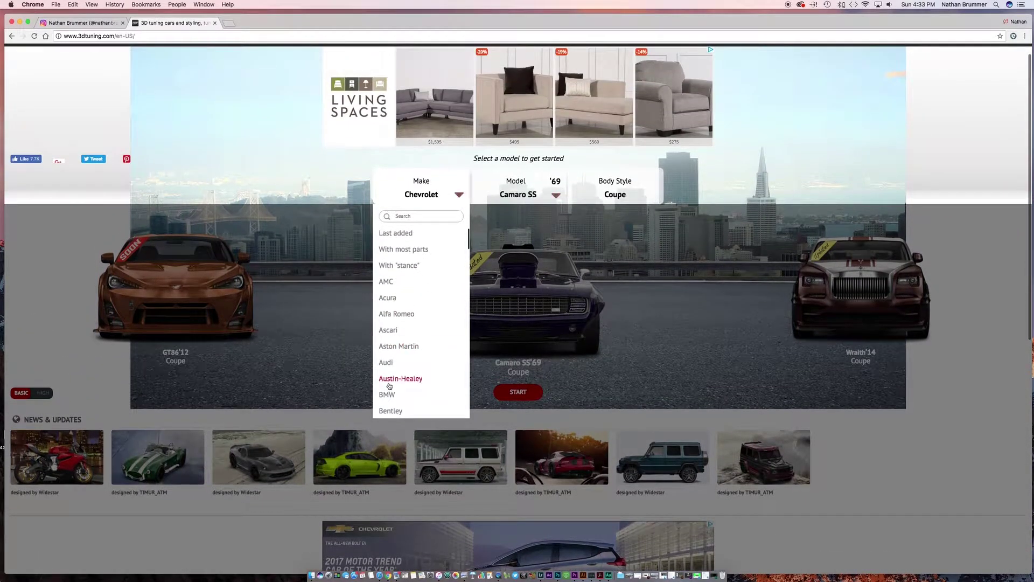
scroll(388, 383, down, 5)
scroll(389, 385, down, 10)
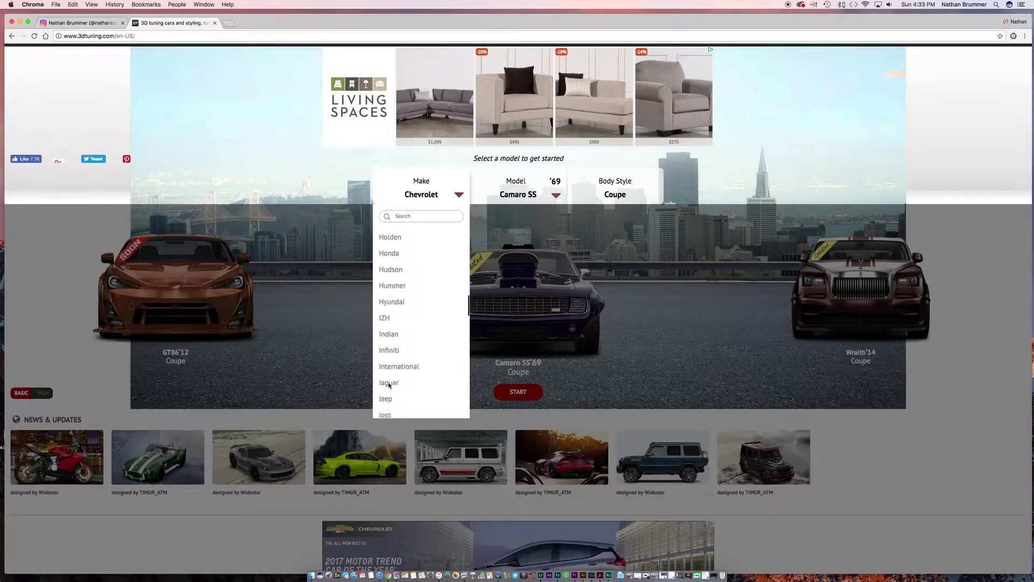
scroll(389, 385, down, 6)
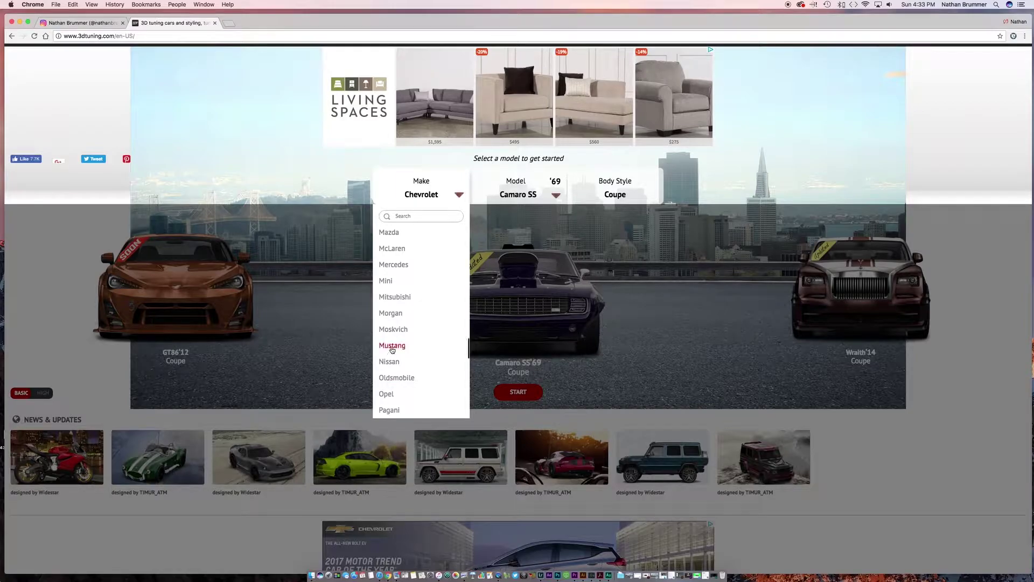
click(389, 349)
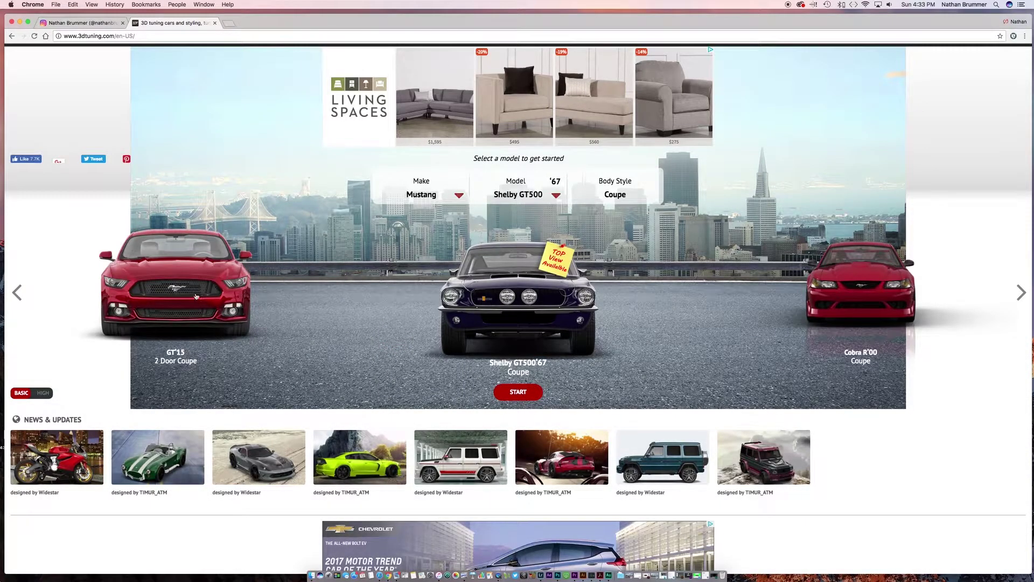
- Open the GT'15 2 Door Coupe in the tuning editor, accepting the usage agreement, and rotate the car
click(196, 296)
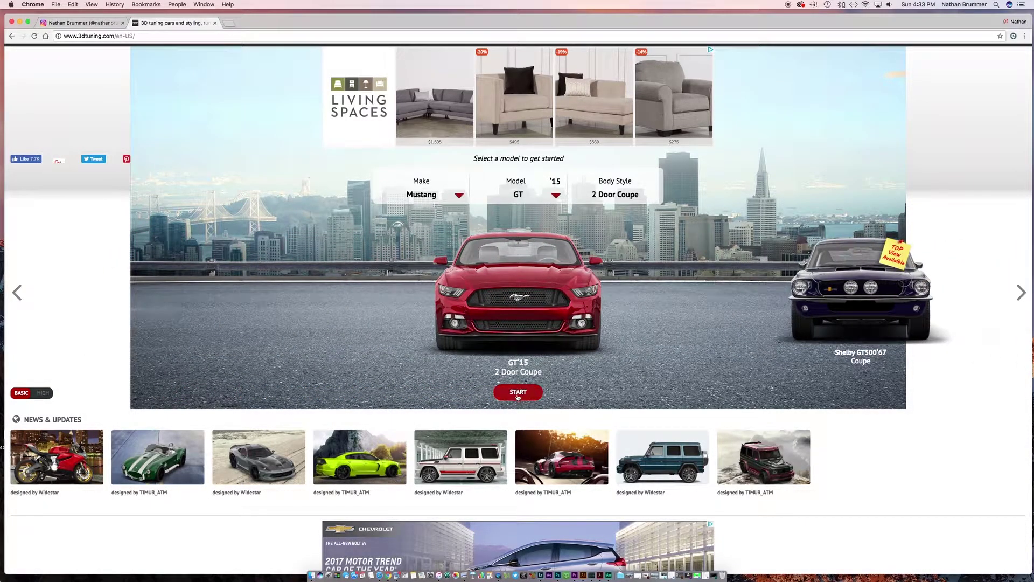
click(520, 392)
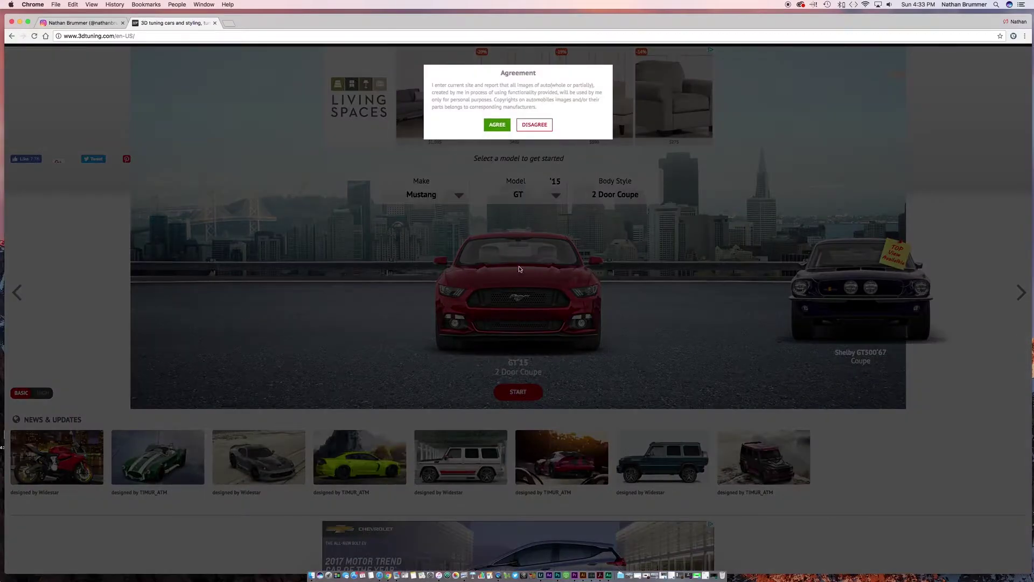
click(498, 125)
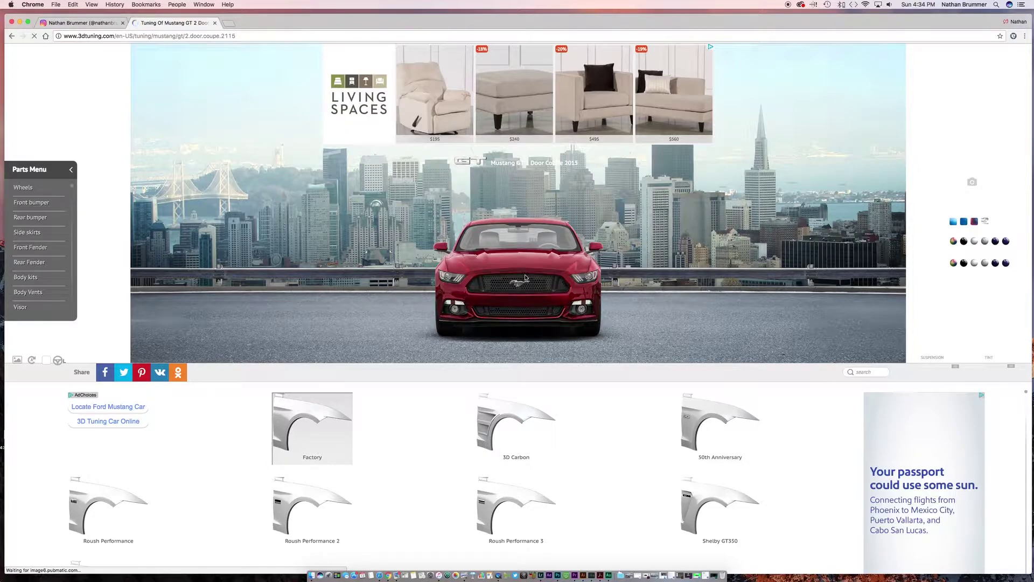
drag(570, 294, 510, 292)
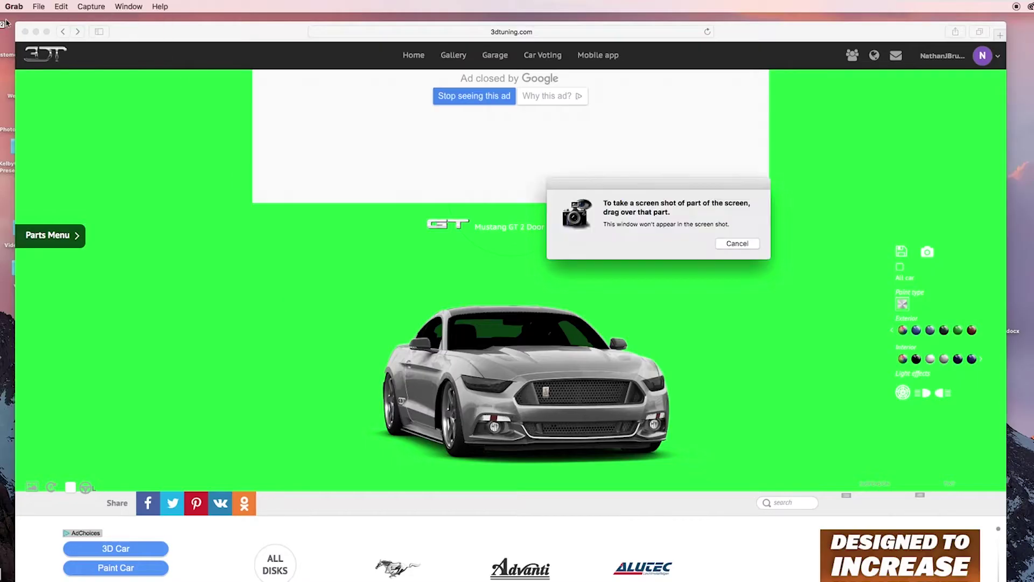
- Capture and save screenshots of the grey Mustang on its green background with Grab, one for each rotation angle
key(super+s)
key(Return)
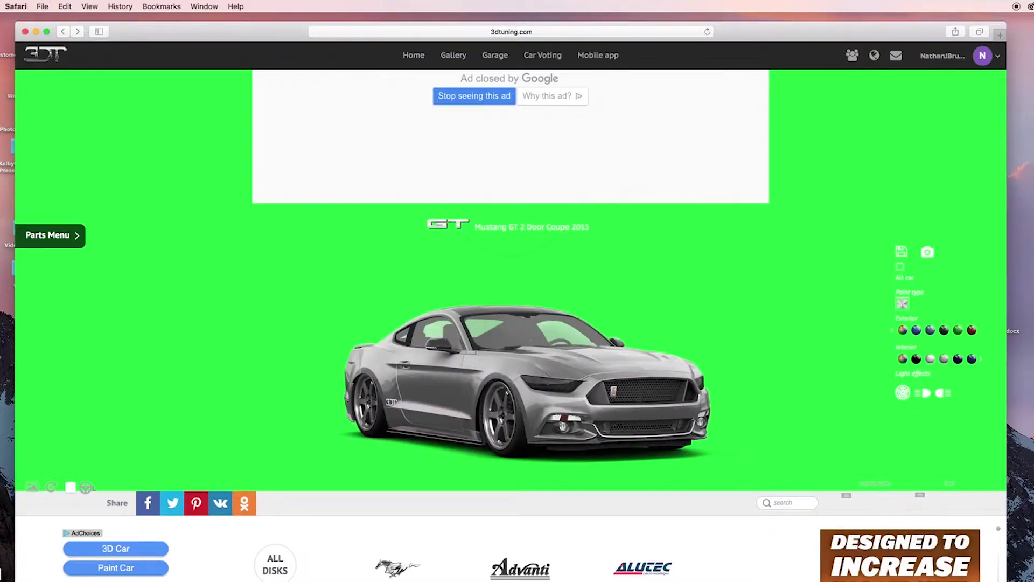
key(shift+super+a)
drag(3, 16, 1031, 579)
key(super+s)
key(Return)
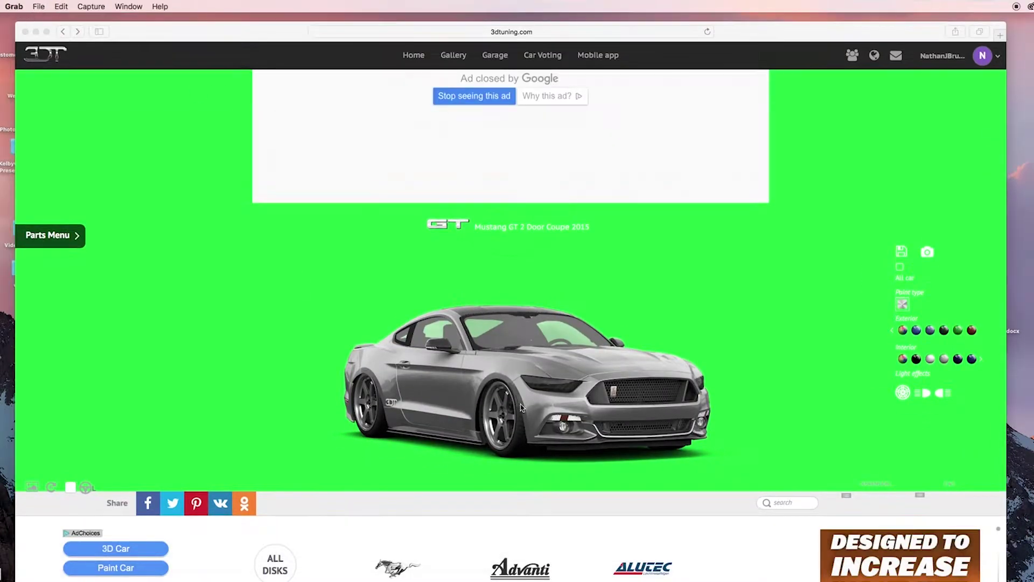
click(521, 408)
key(shift+super+a)
drag(15, 19, 964, 513)
key(super+s)
key(Return)
click(619, 413)
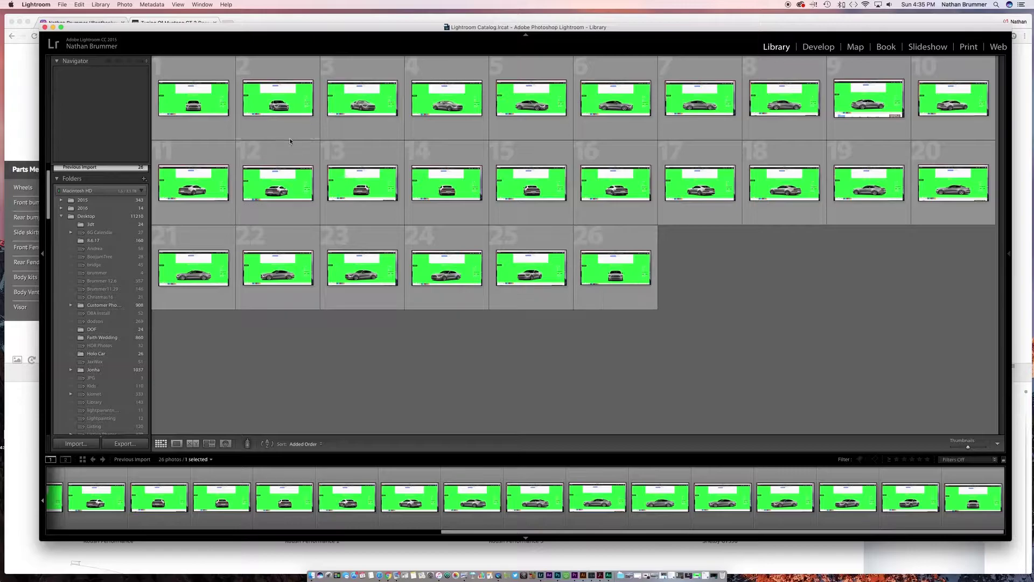
- Select all 26 imported car screenshots in Lightroom and open them as layers in one Photoshop document
click(188, 132)
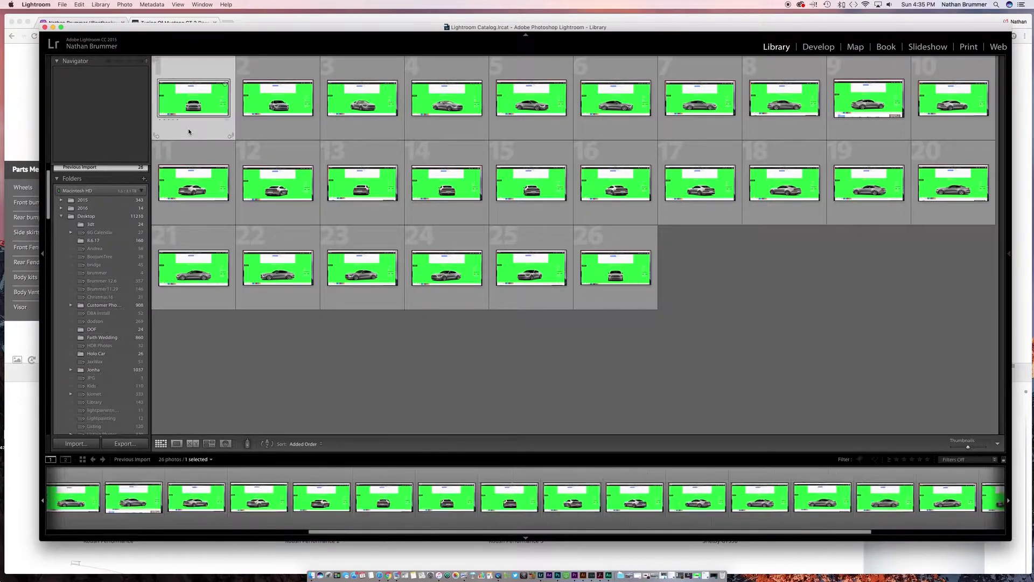
shift+click(606, 292)
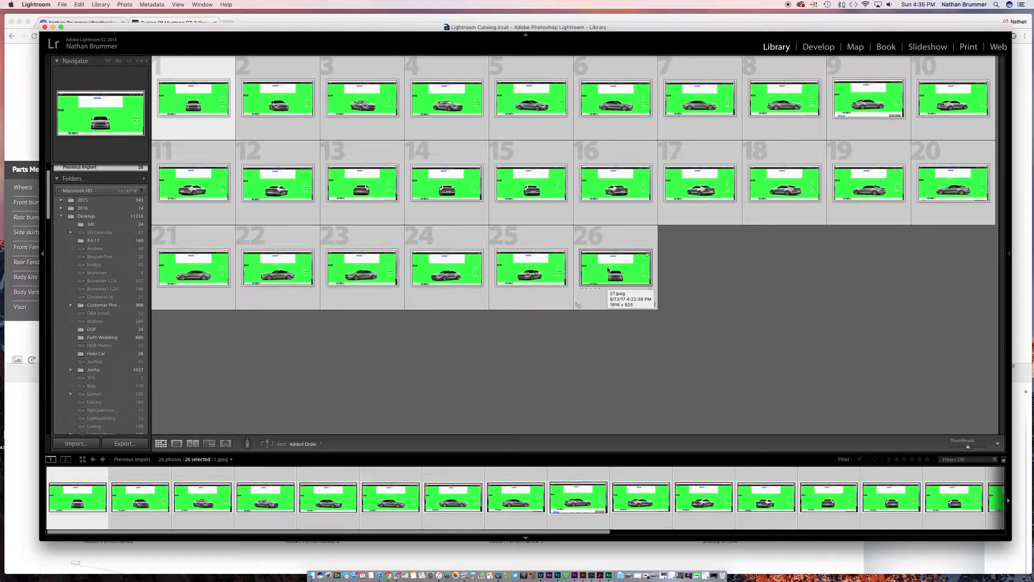
right_click(607, 265)
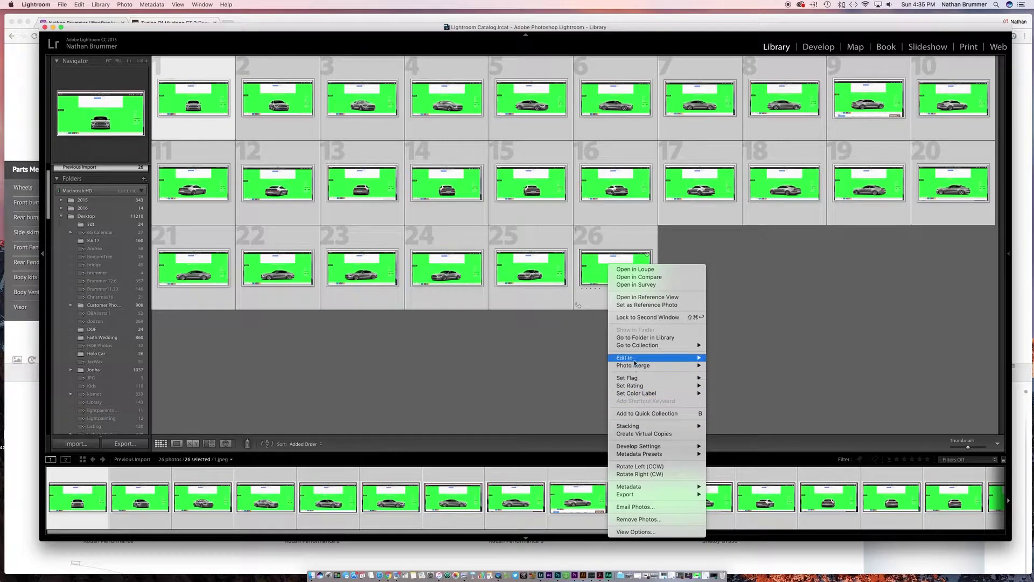
mouse_move(636, 357)
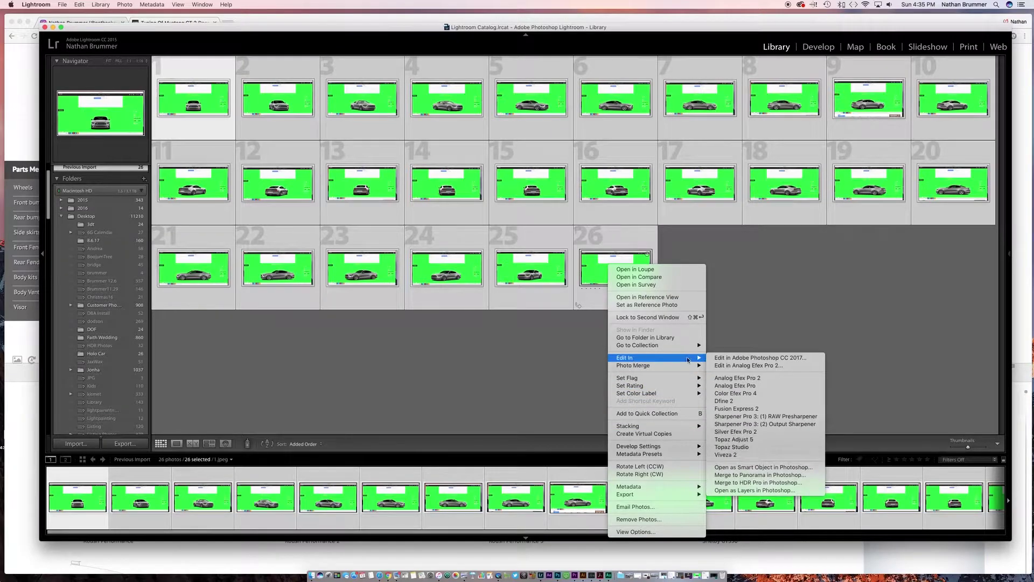
click(750, 489)
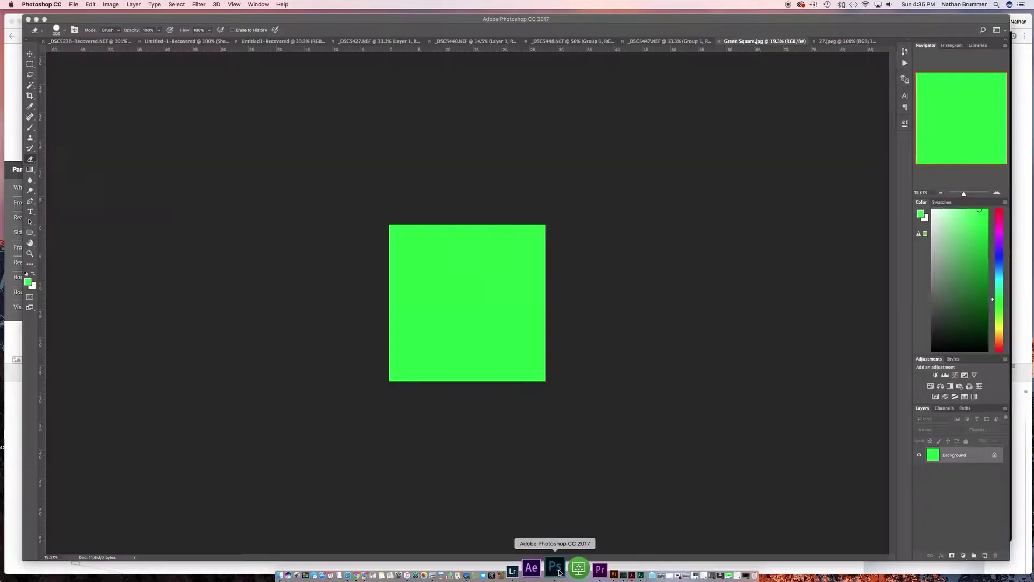
right_click(560, 572)
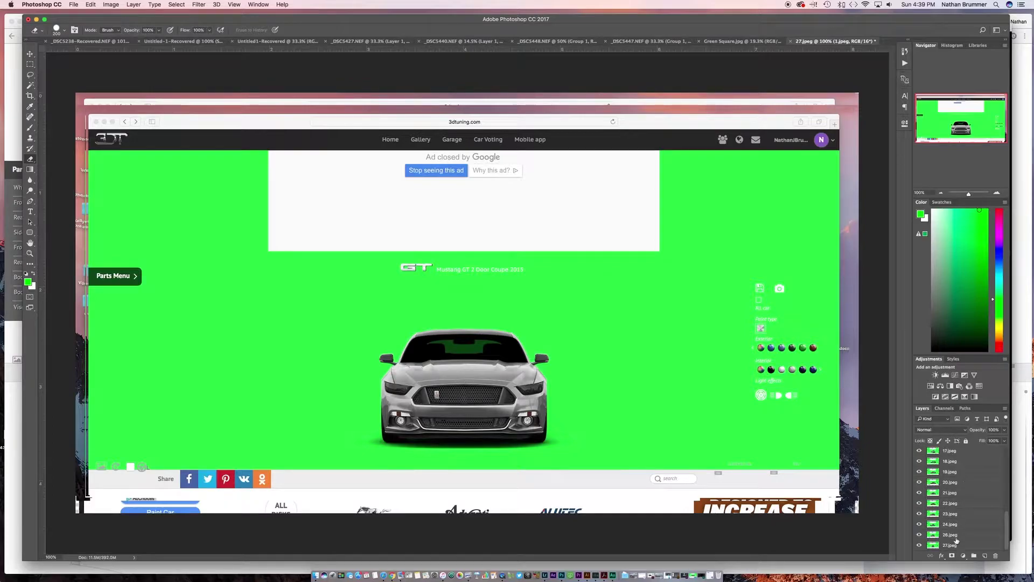
- Select every layer from 1.jpeg to 27.jpeg and auto-align them with the Auto projection
shift+click(950, 545)
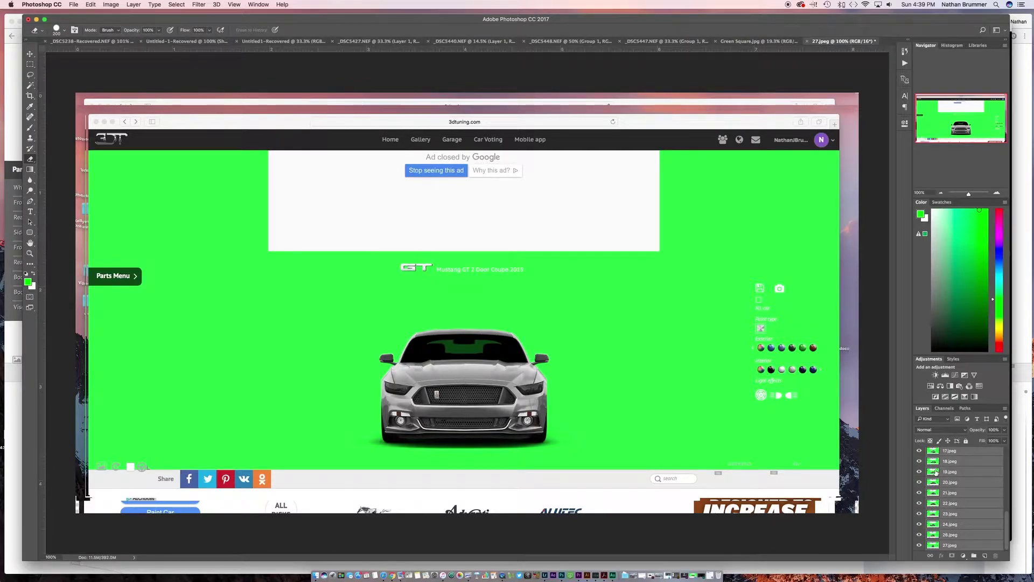
scroll(949, 470, up, 5)
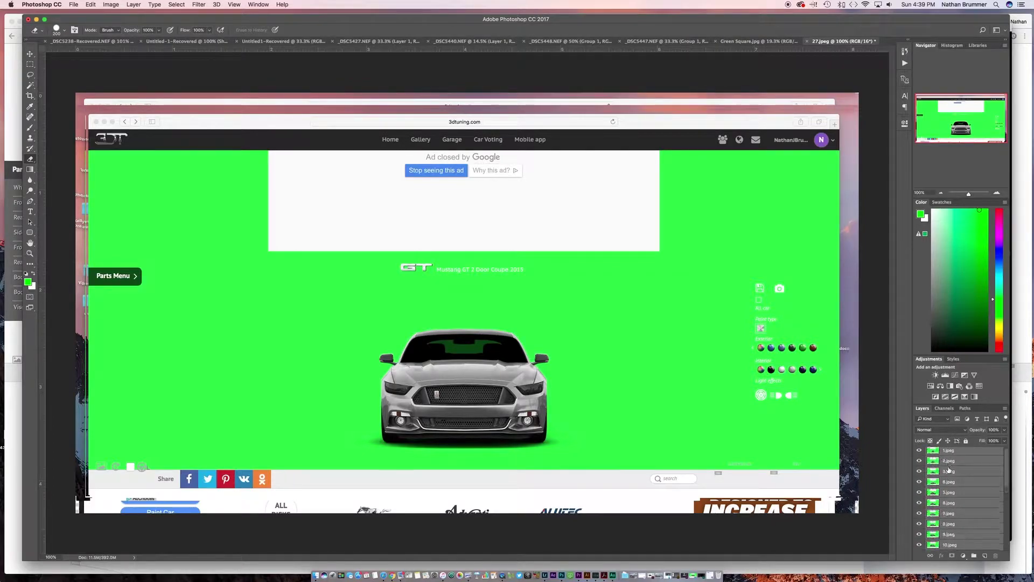
click(90, 4)
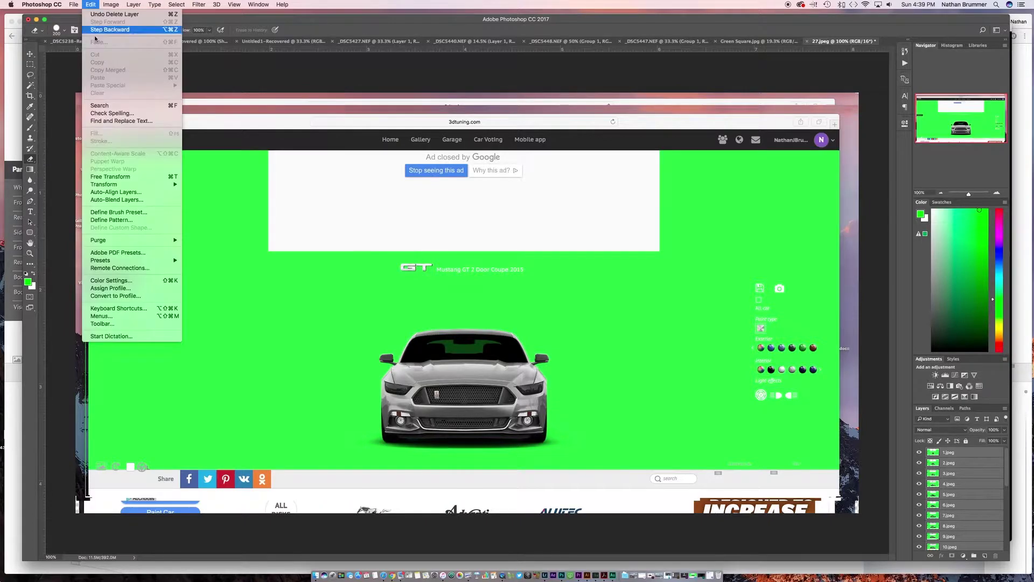
click(114, 198)
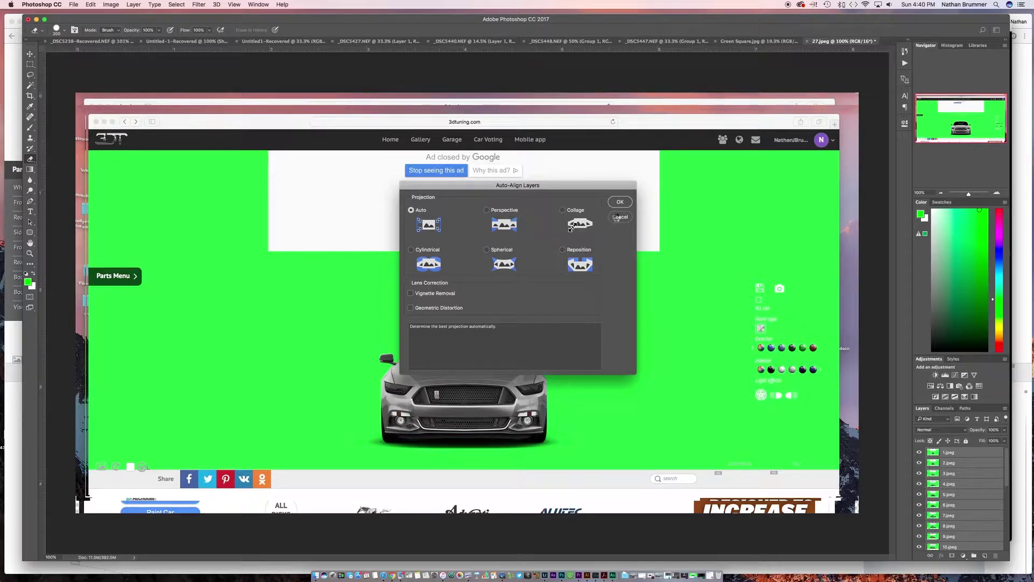
key(Return)
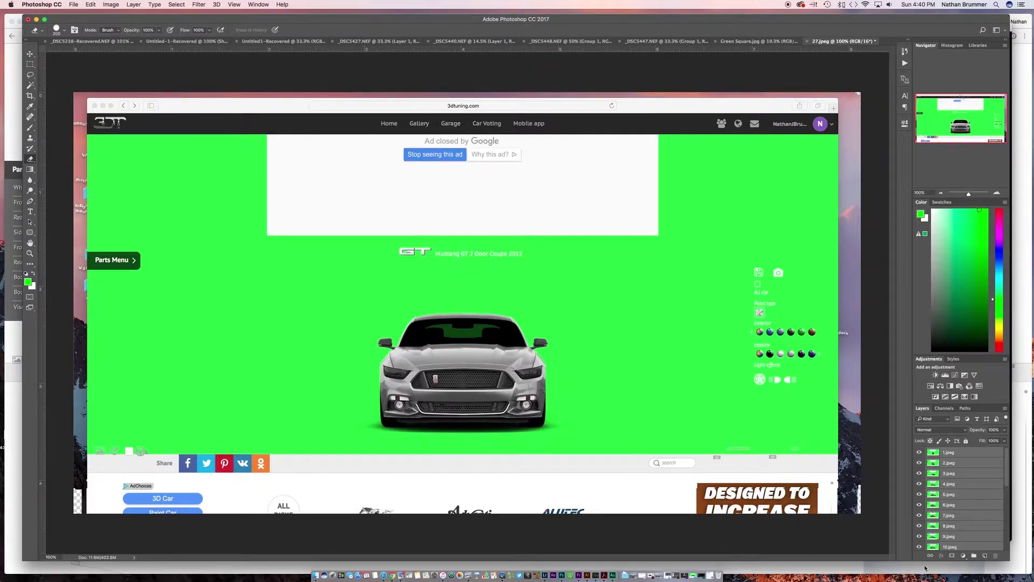
- Toggle the topmost layer's visibility to check the alignment, and hide layers 1.jpeg to 6.jpeg to inspect the side view
scroll(955, 537, down, 8)
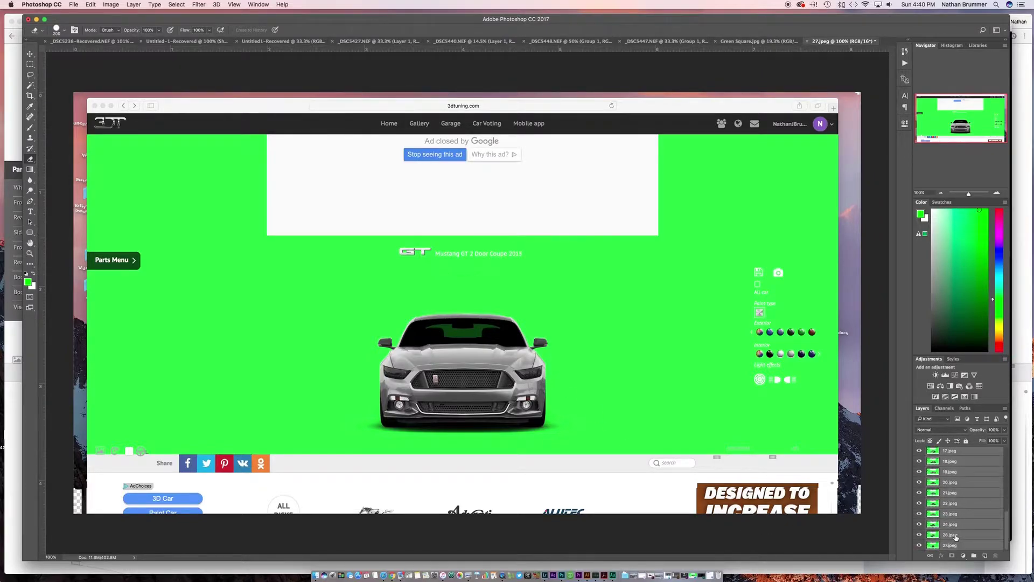
scroll(957, 537, up, 8)
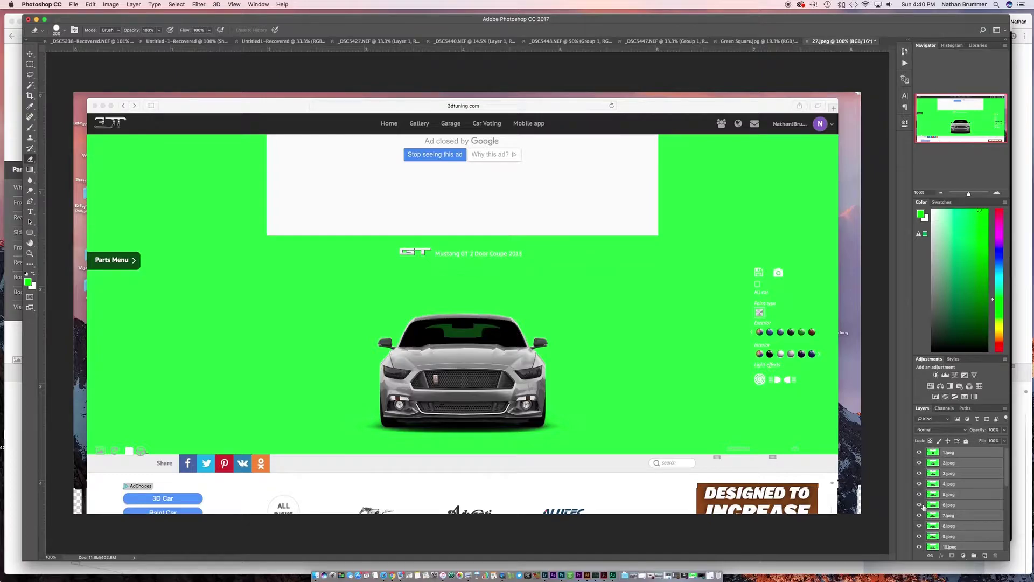
click(920, 453)
click(921, 453)
click(920, 453)
click(921, 453)
click(921, 453)
click(921, 453)
click(921, 516)
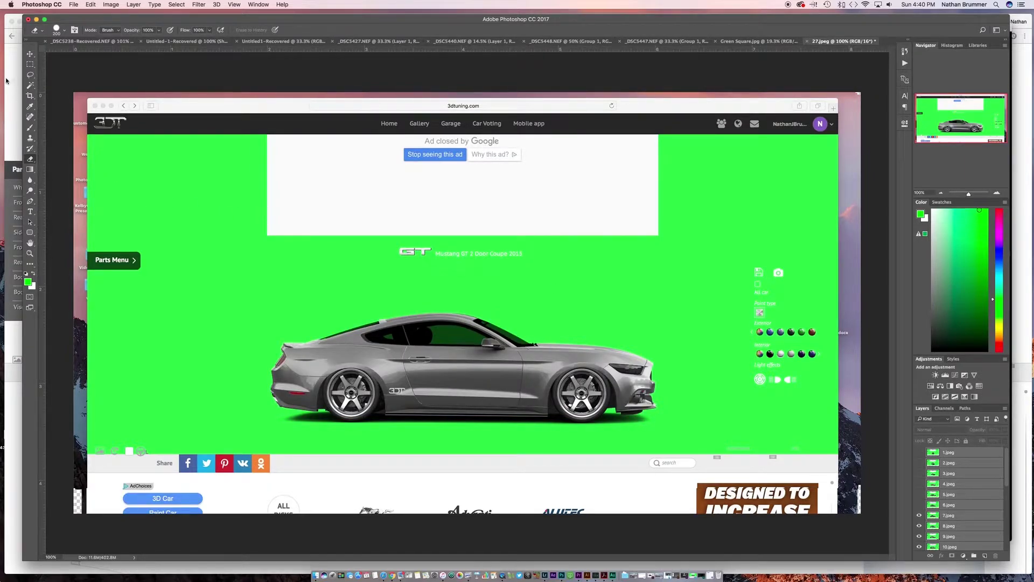
- Crop both sides of the canvas closer to the side-view car and show layers 1.jpeg to 6.jpeg again
click(31, 95)
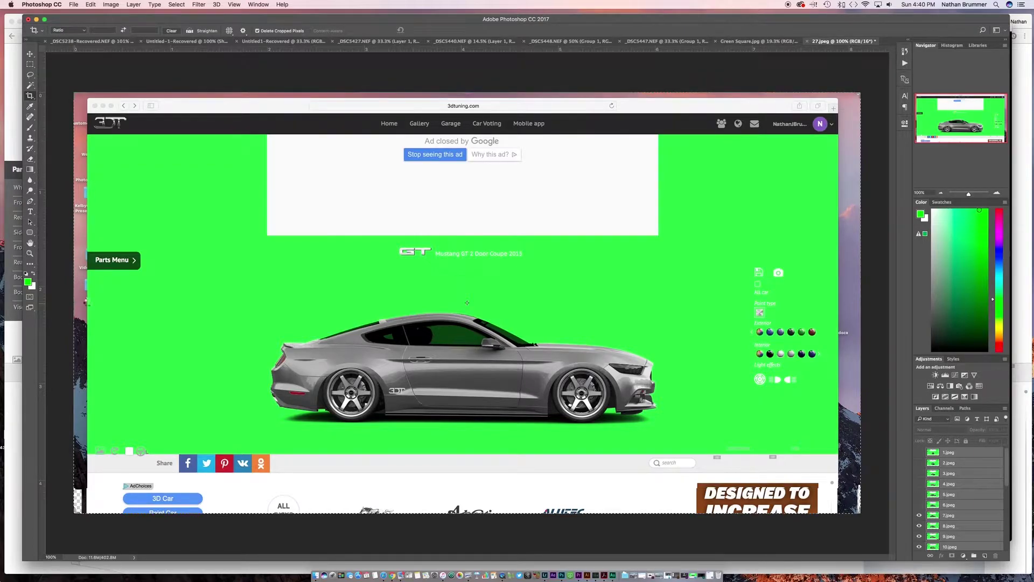
drag(75, 303, 126, 302)
drag(810, 297, 754, 295)
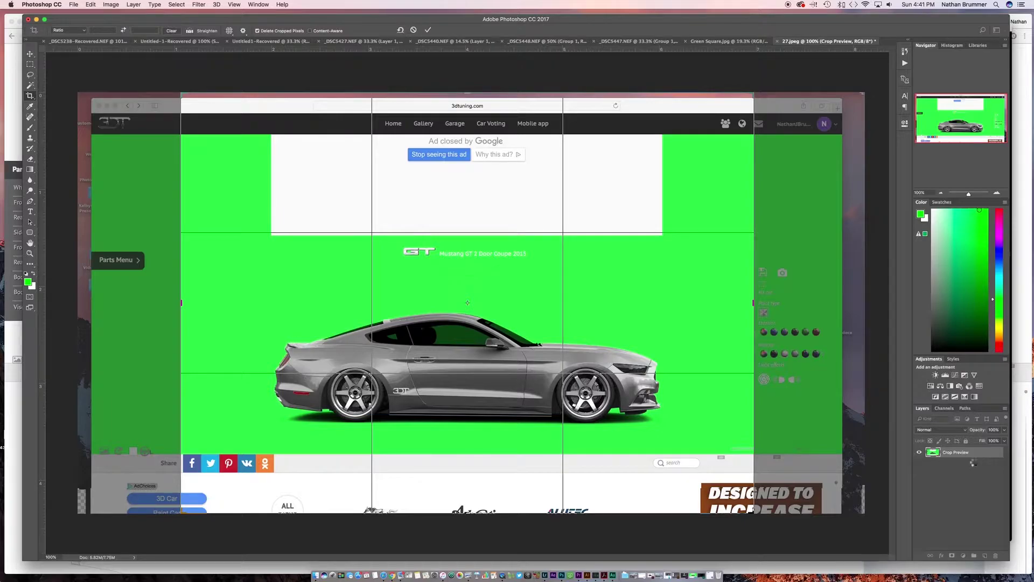
key(Return)
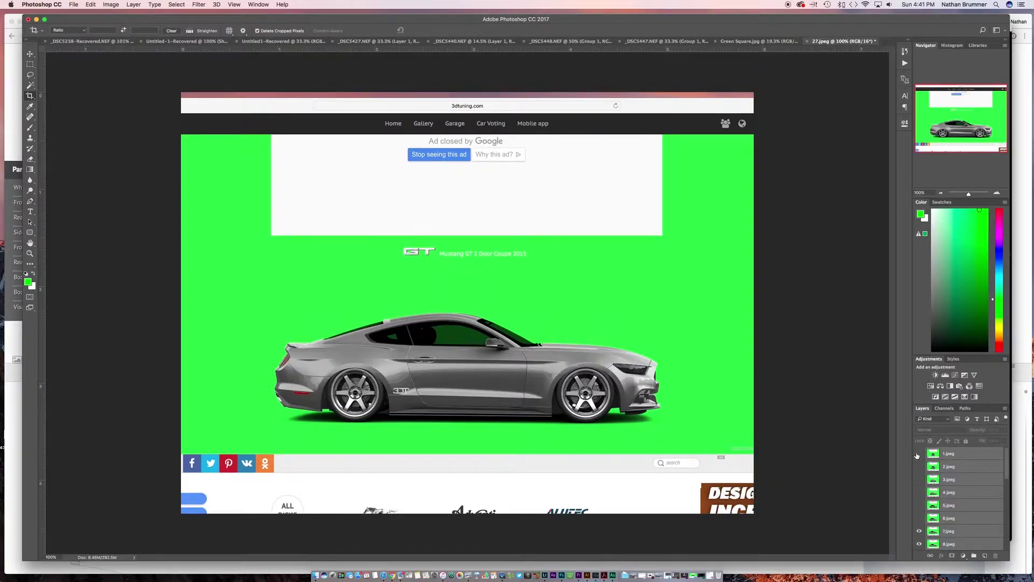
click(919, 518)
- Select all layers from 1.jpeg to 27.jpeg in the cropped document and auto-align them again
scroll(975, 467, down, 3)
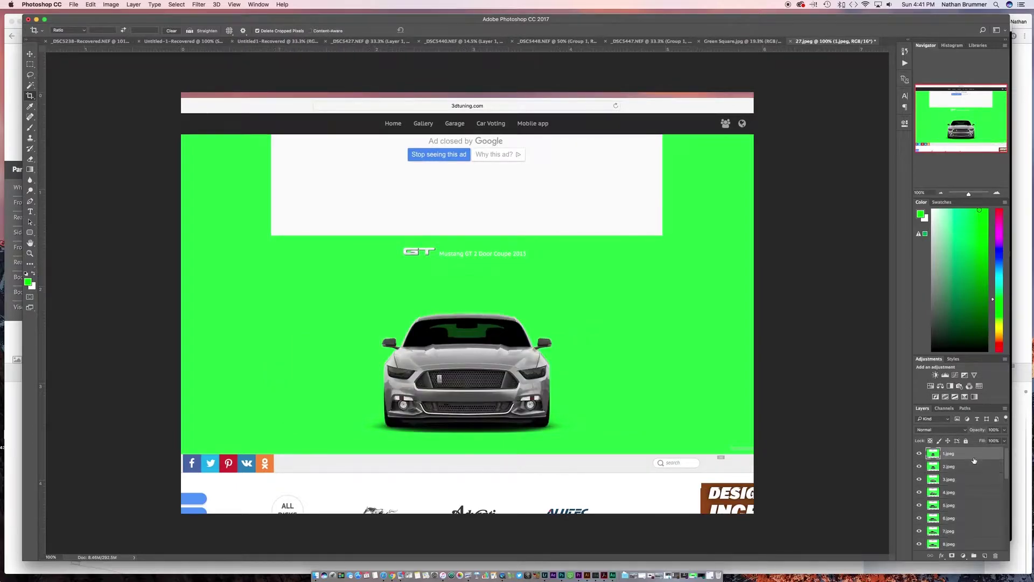
scroll(975, 467, down, 5)
shift+click(968, 546)
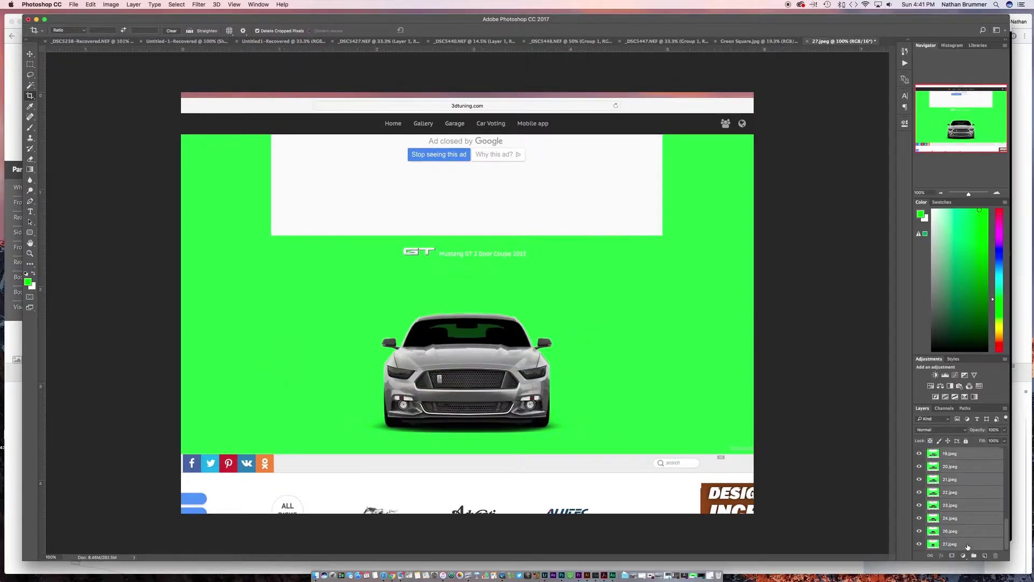
click(76, 4)
mouse_move(89, 4)
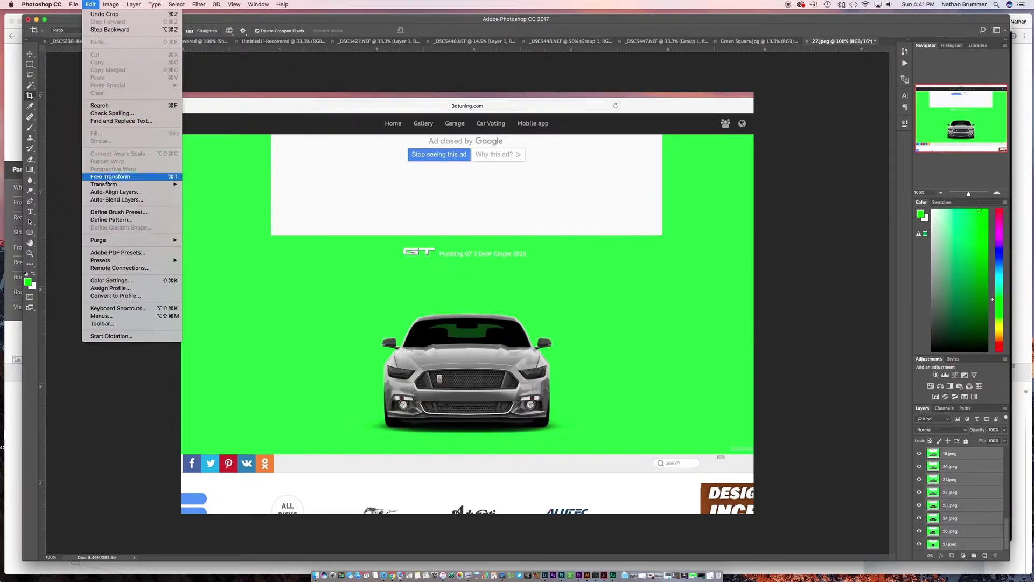
mouse_move(110, 185)
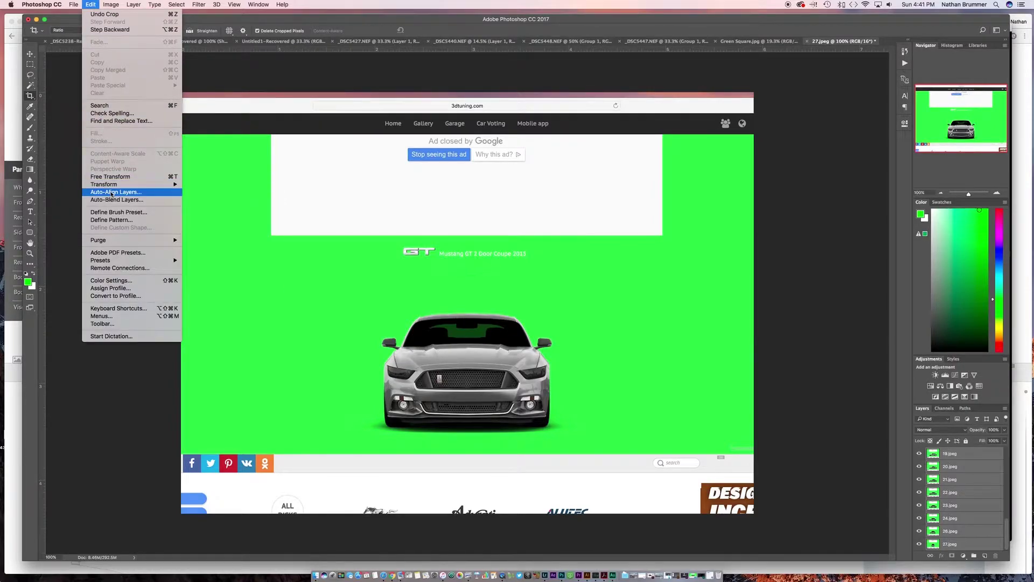
click(112, 192)
click(619, 205)
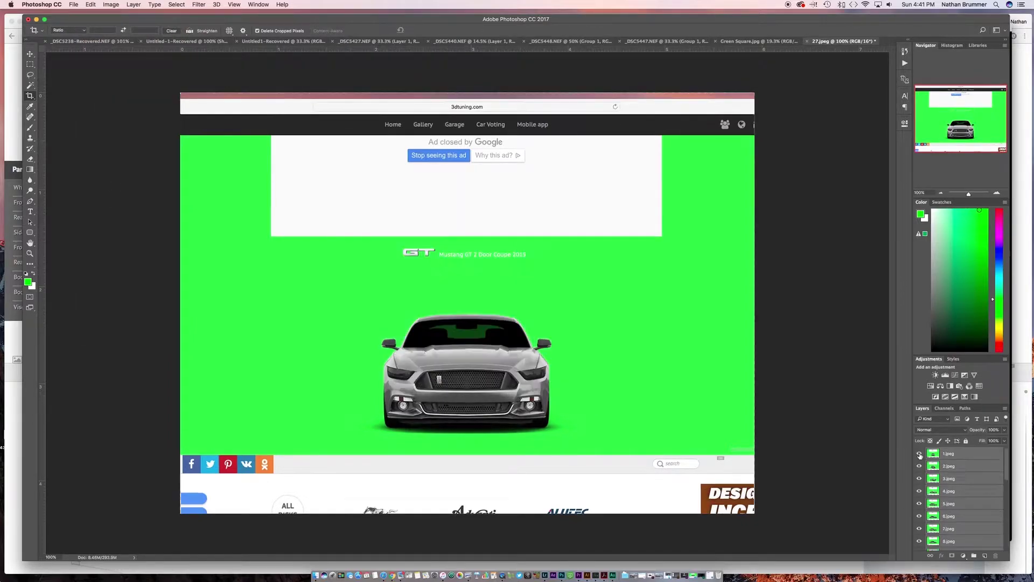
- Hide layers 1.jpeg to 6.jpeg to check the side view's alignment, and show them again
drag(920, 456, 920, 520)
scroll(920, 520, up, 3)
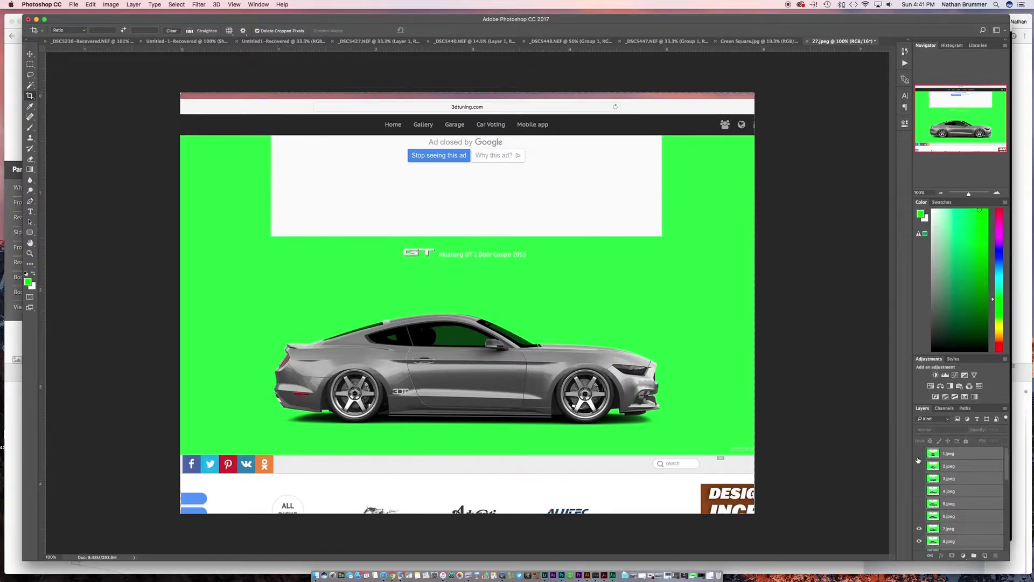
click(919, 517)
- Delete the bottom front-view layer 27.jpeg
scroll(937, 512, down, 5)
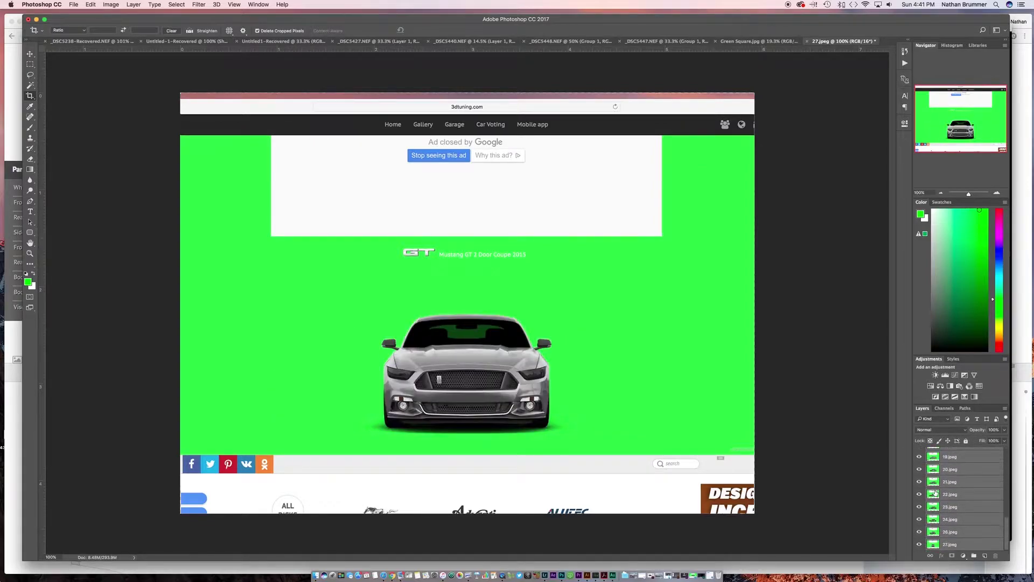
click(949, 544)
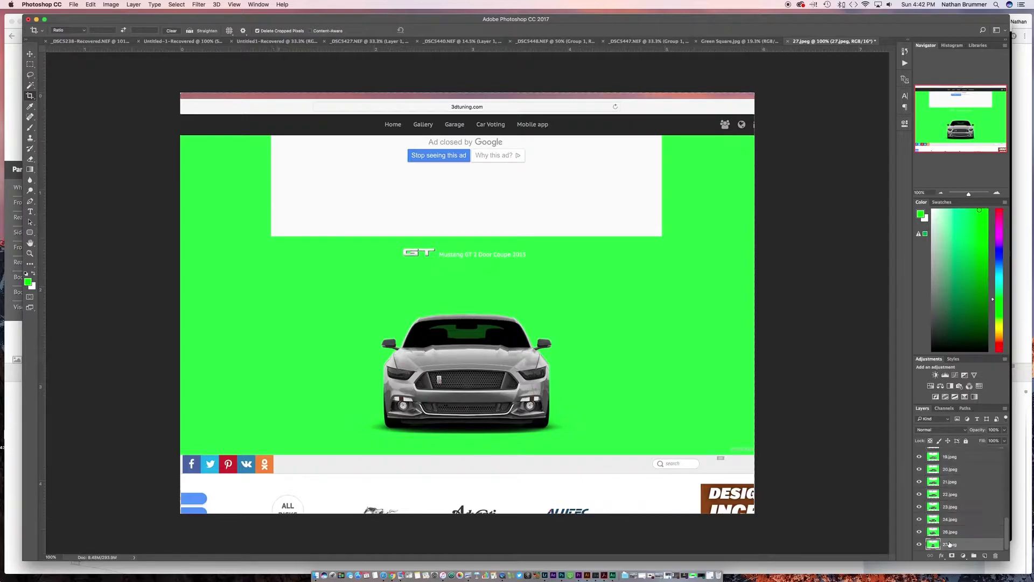
key(Delete)
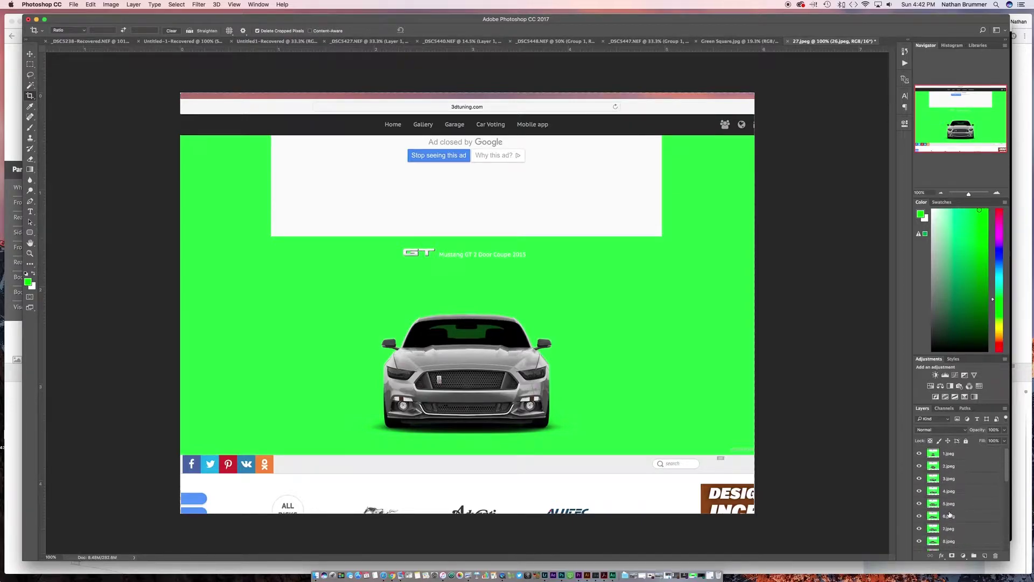
- Hide layers 1.jpeg to 11.jpeg one after another to check the car's rotation, and show them all again
click(920, 455)
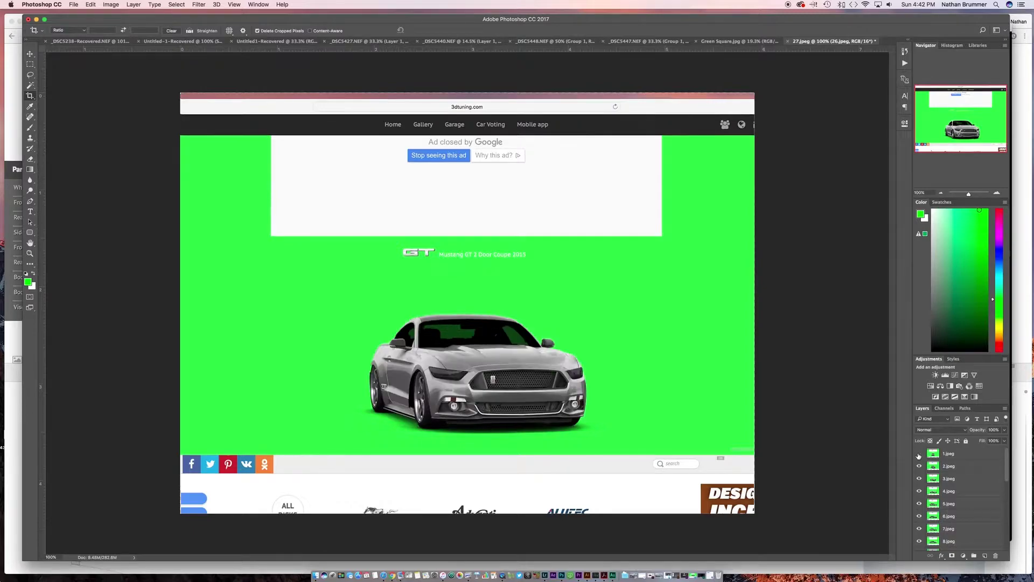
click(920, 466)
click(920, 479)
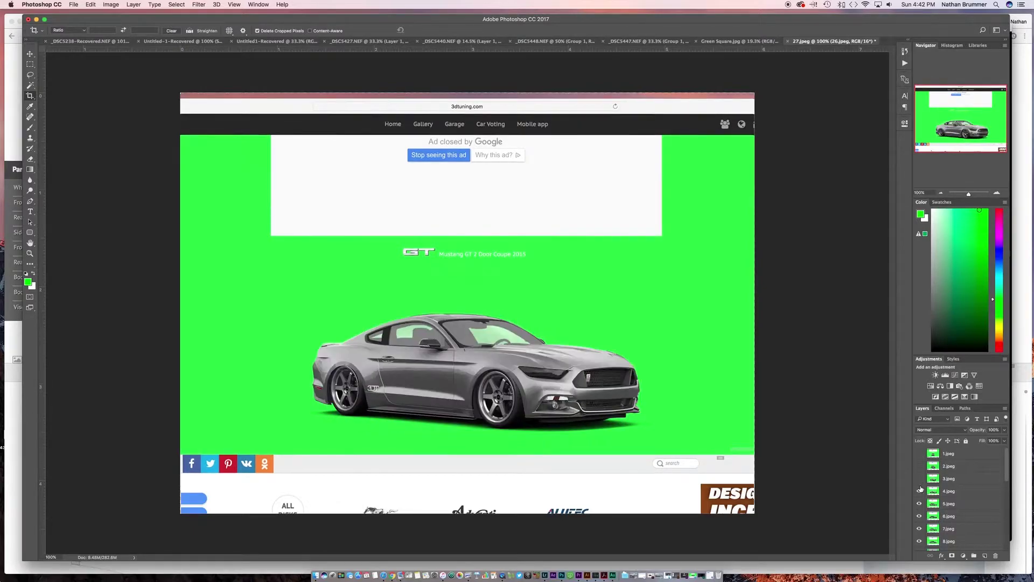
click(920, 490)
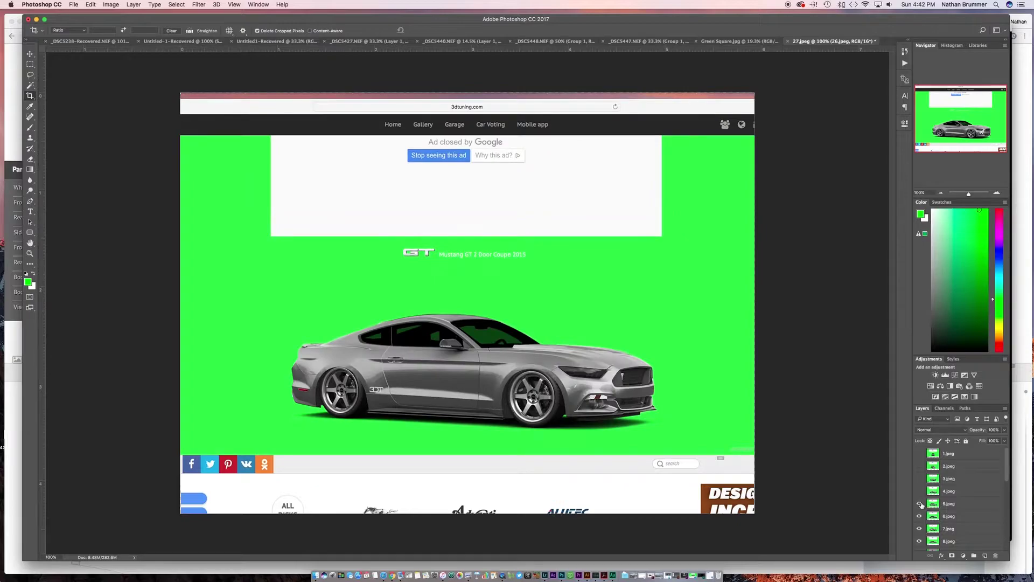
click(921, 504)
scroll(922, 501, down, 2)
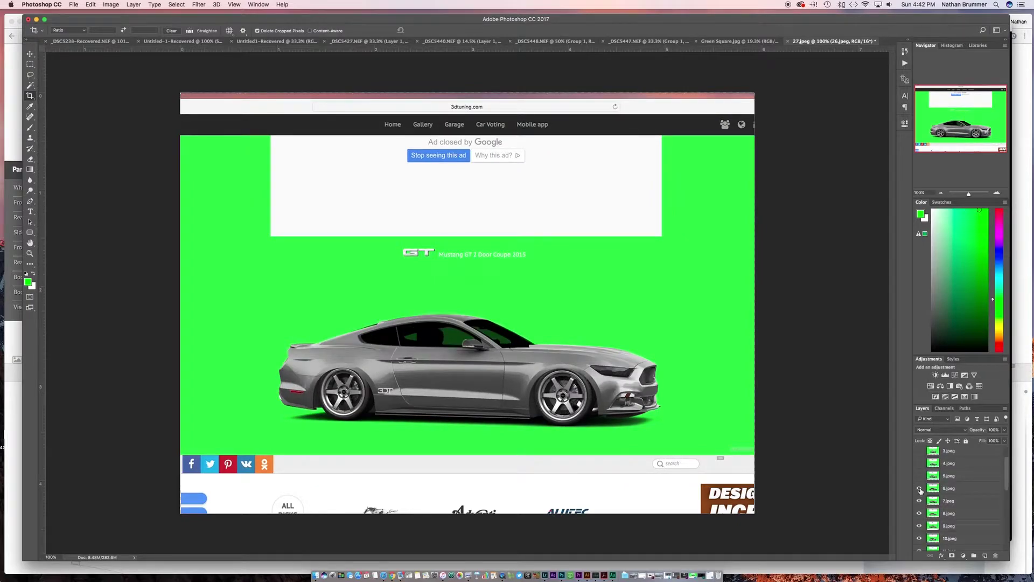
click(920, 489)
click(921, 501)
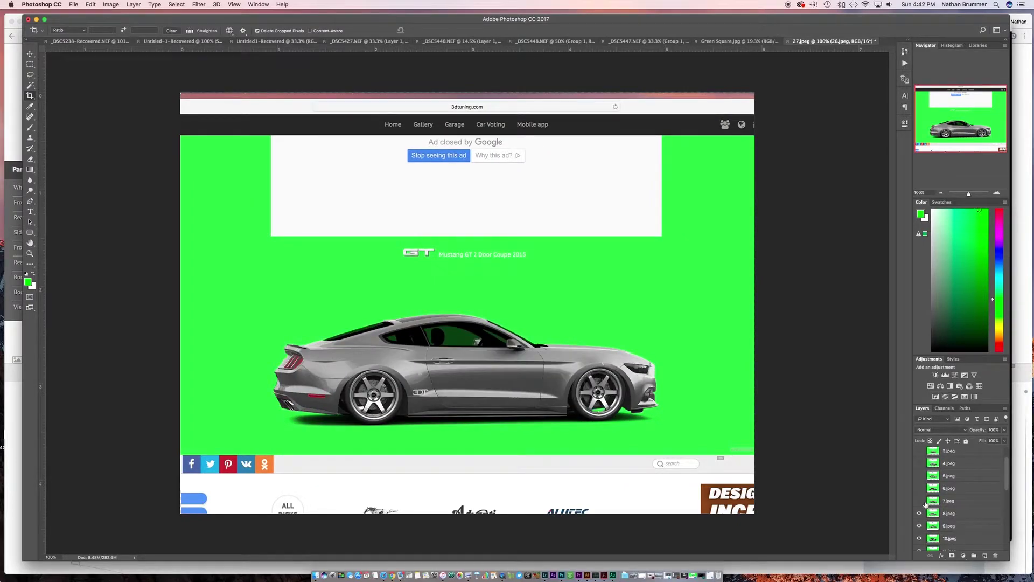
click(920, 515)
click(920, 526)
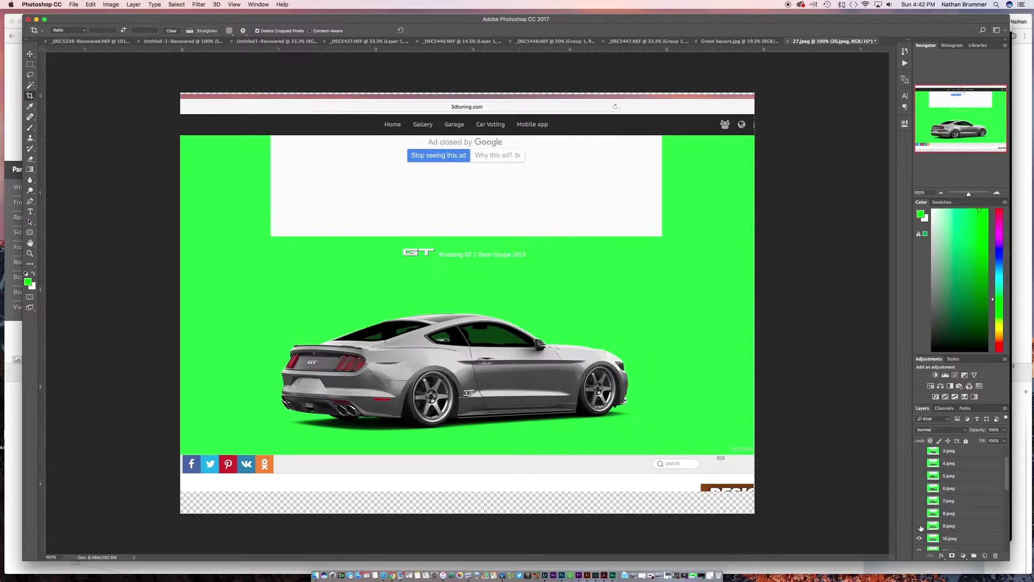
scroll(921, 524, down, 2)
click(920, 513)
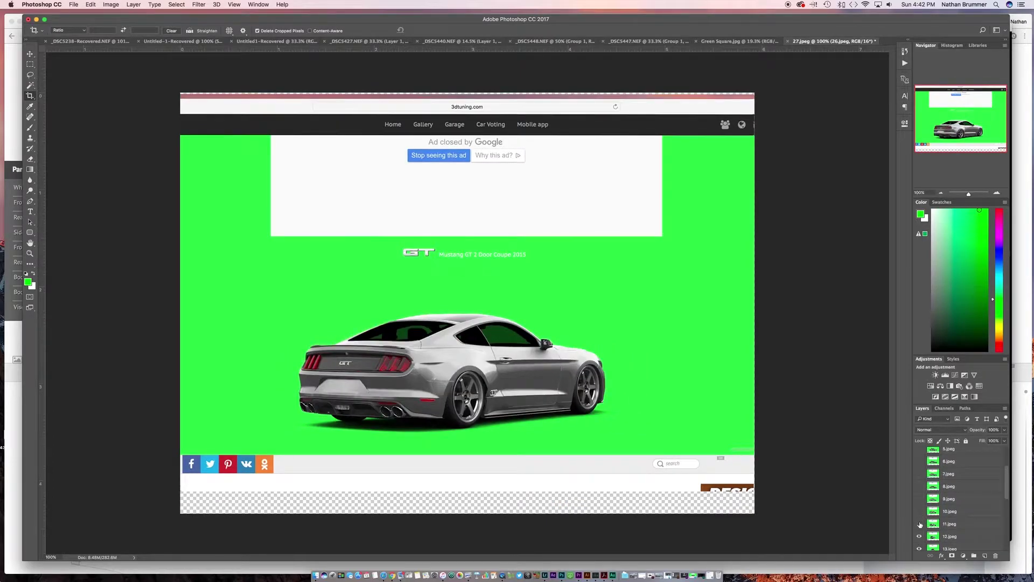
drag(920, 525, 918, 441)
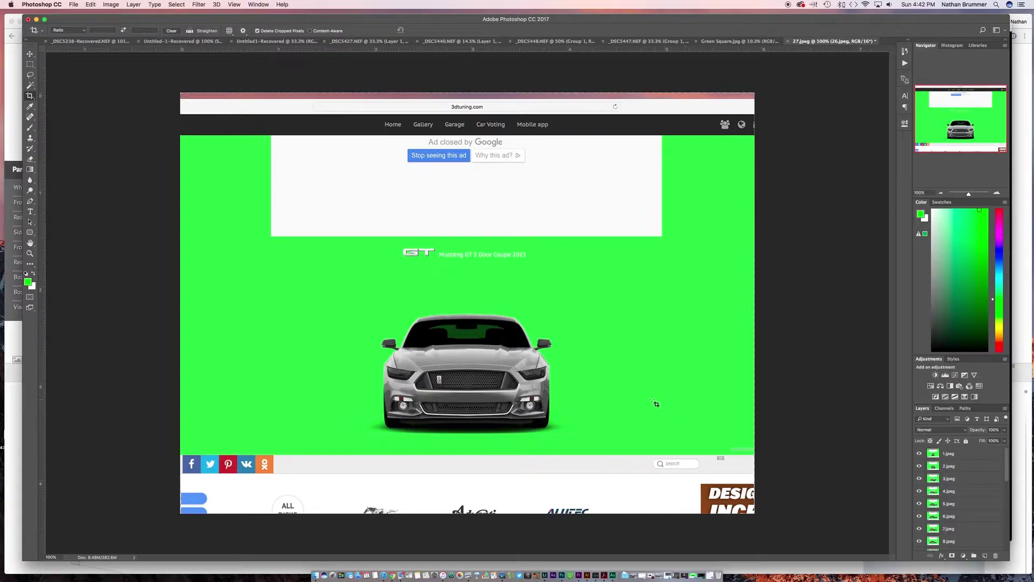
- With layer 1.jpeg selected, crop the canvas on all sides to the plain green area around the car, removing the web page content
click(960, 454)
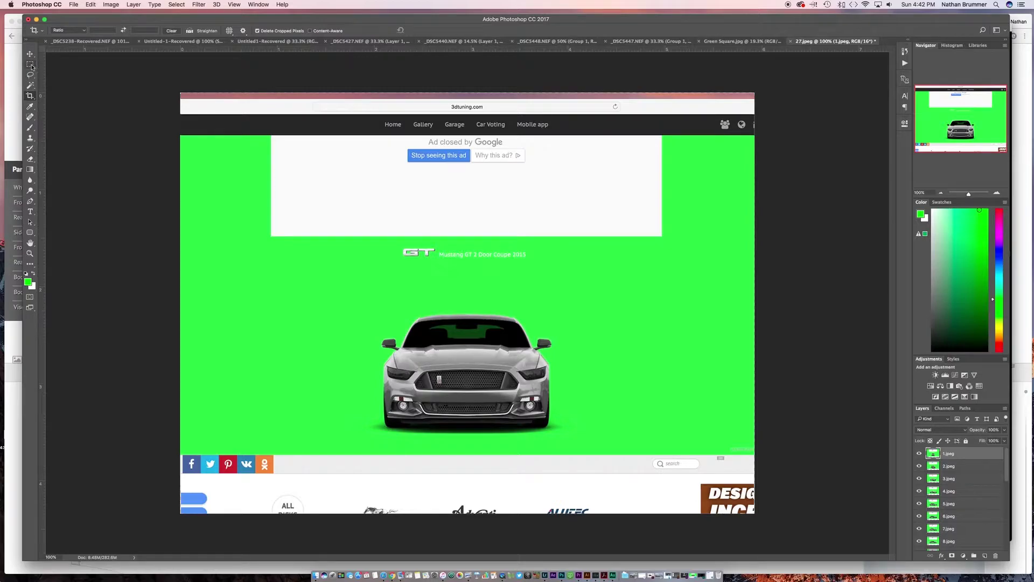
click(514, 114)
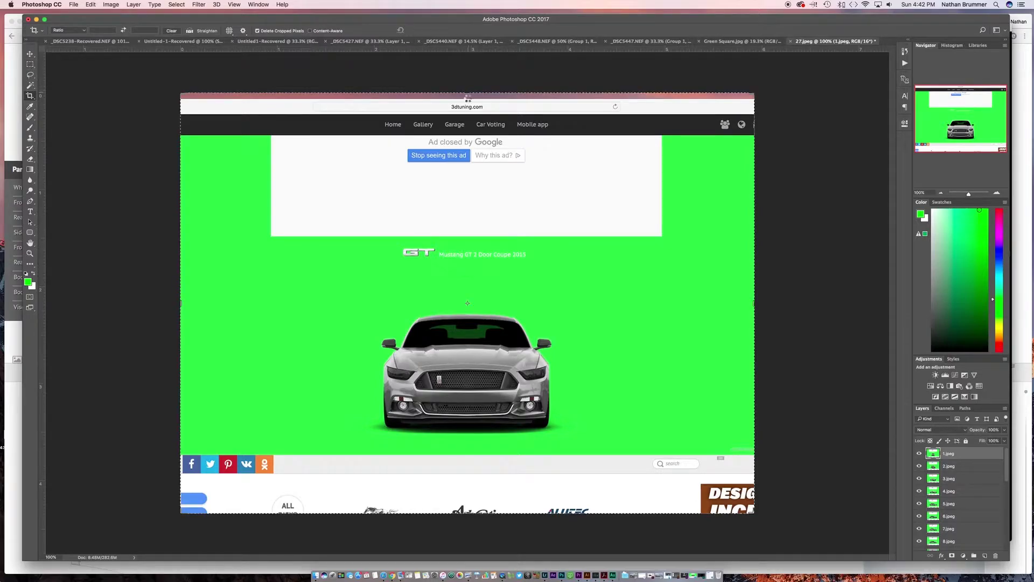
drag(467, 94, 462, 186)
drag(470, 421, 473, 391)
drag(183, 304, 206, 291)
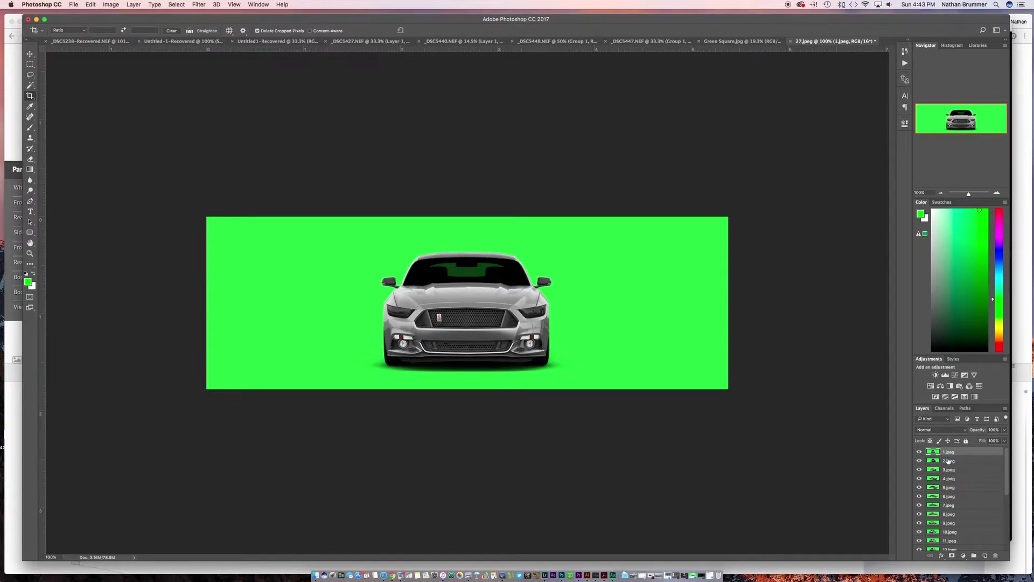
- On layer 1.jpeg, select the green background with Color Range, adding another green sample and inverting the selection, and add a layer mask from it
click(183, 4)
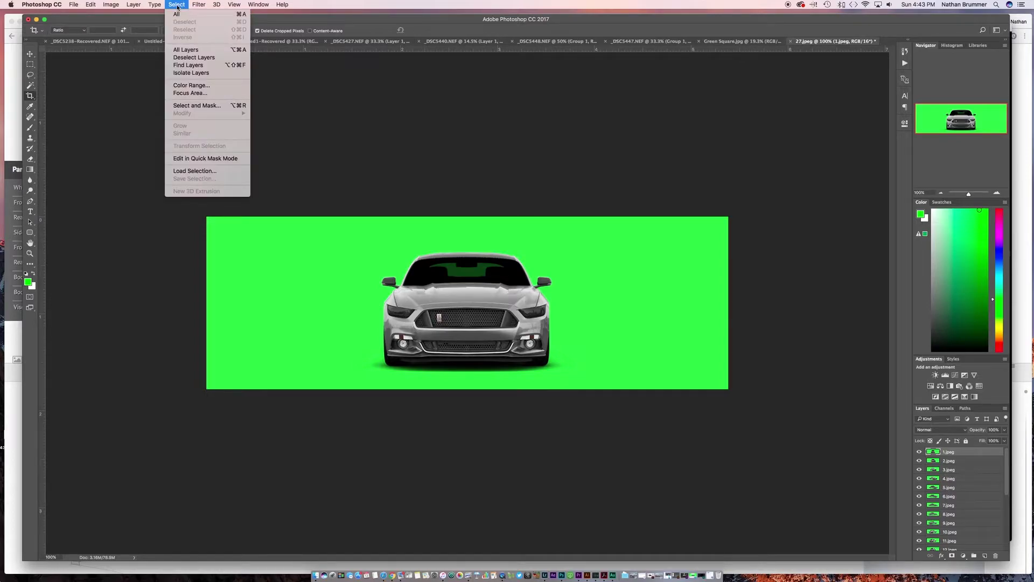
click(191, 86)
click(832, 339)
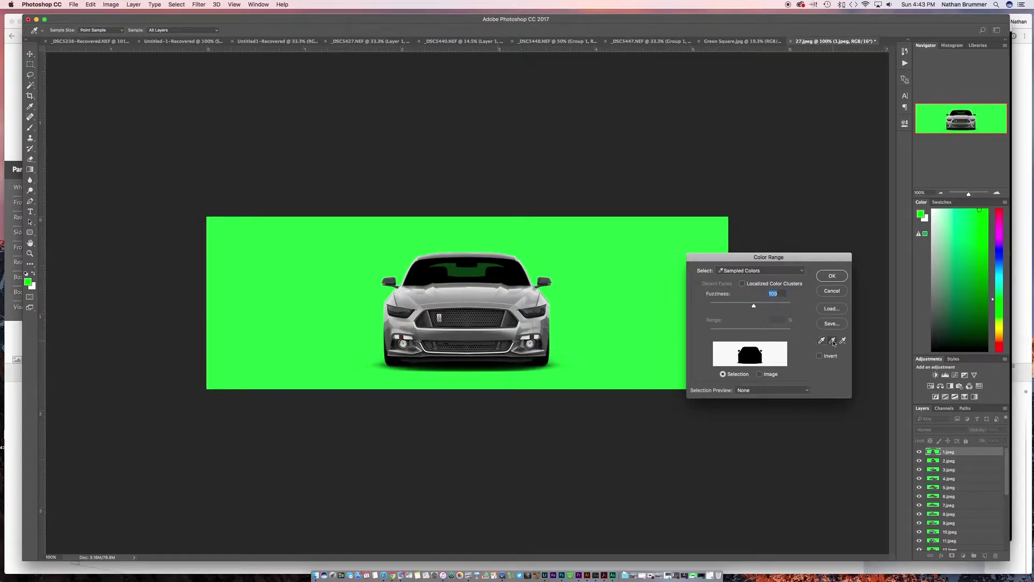
click(582, 269)
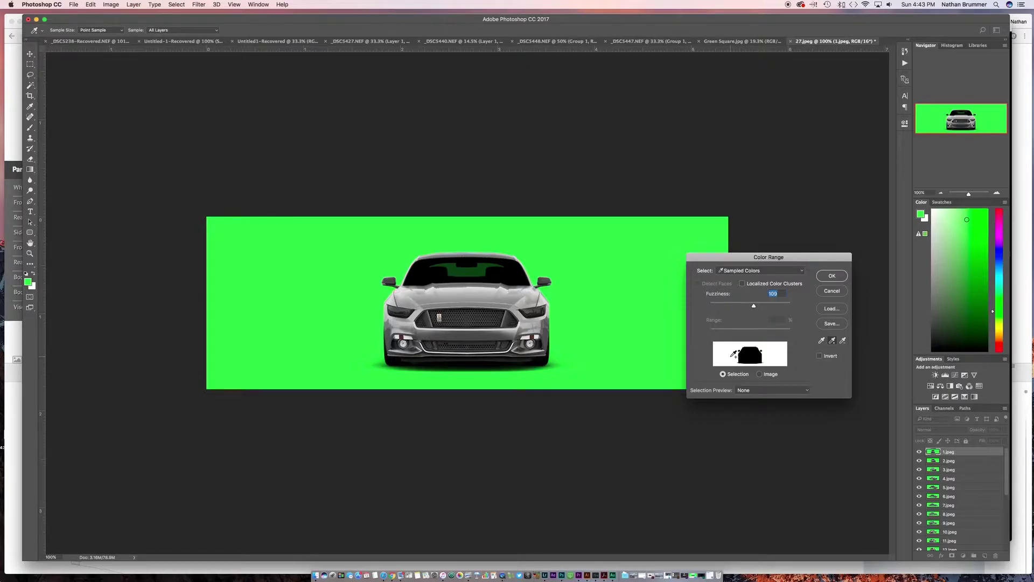
click(820, 356)
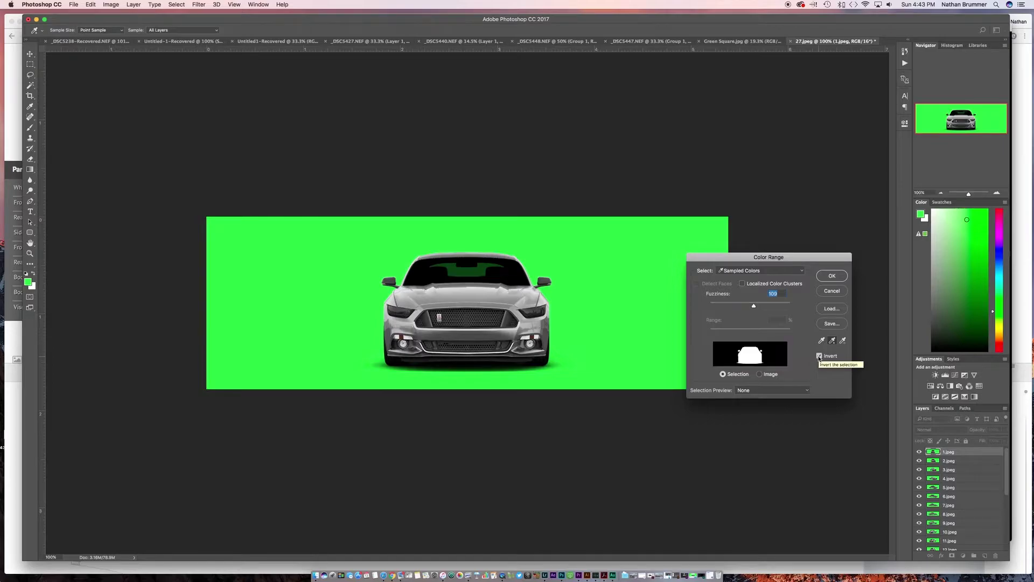
click(832, 276)
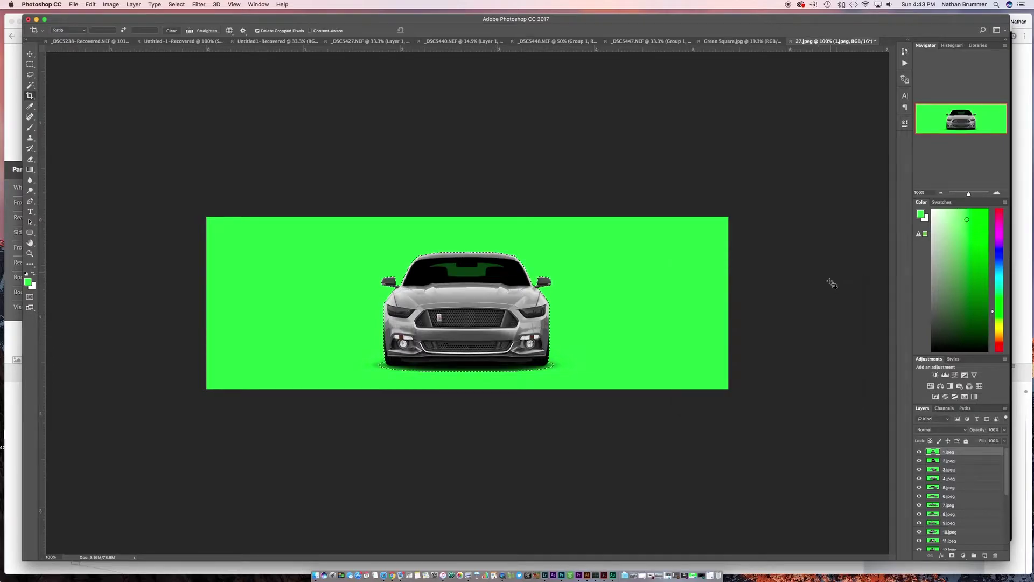
click(952, 555)
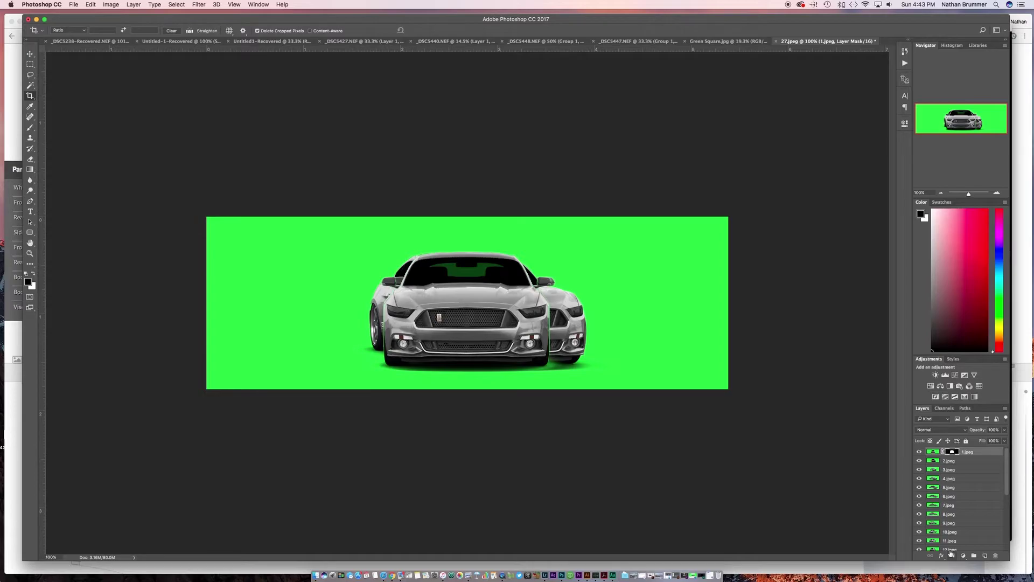
- Mask out the green background of layer 2.jpeg using the inverted Color Range selection
click(954, 462)
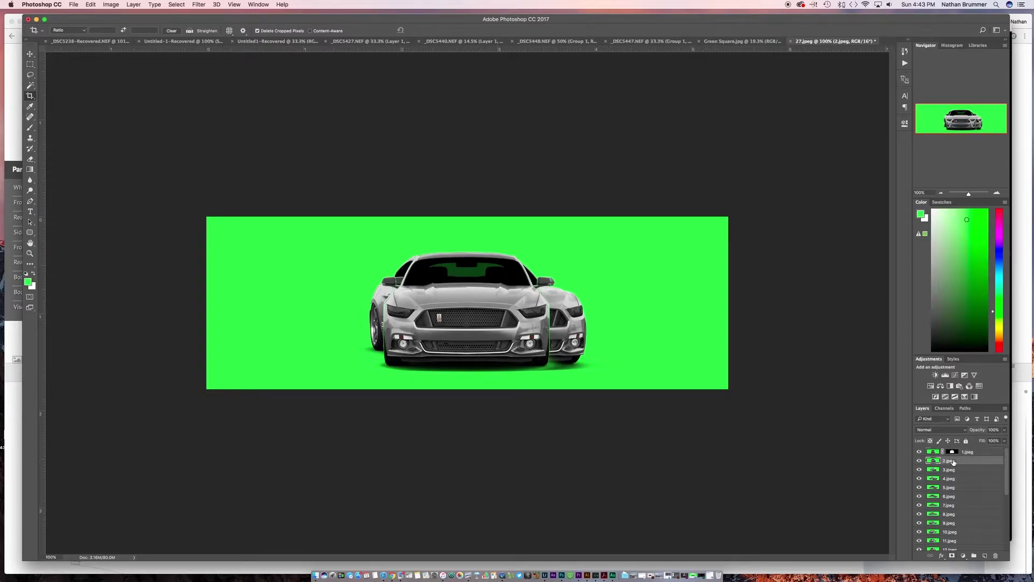
click(176, 5)
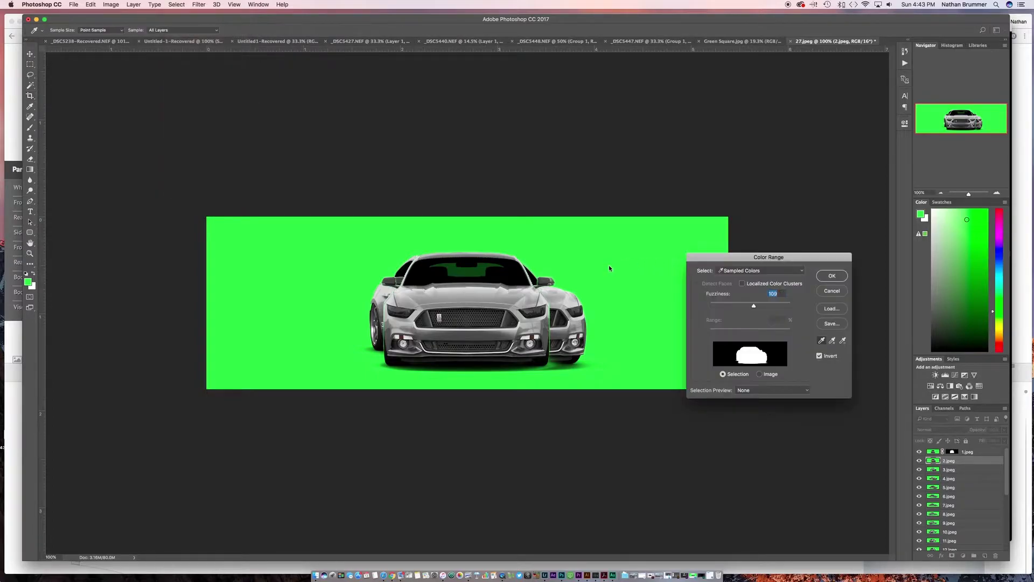
click(837, 276)
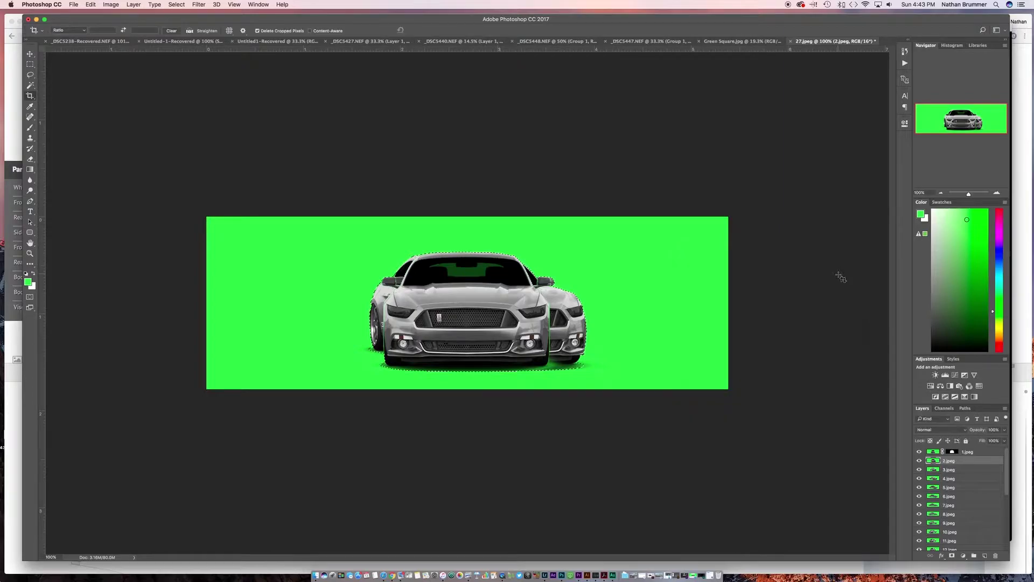
click(952, 556)
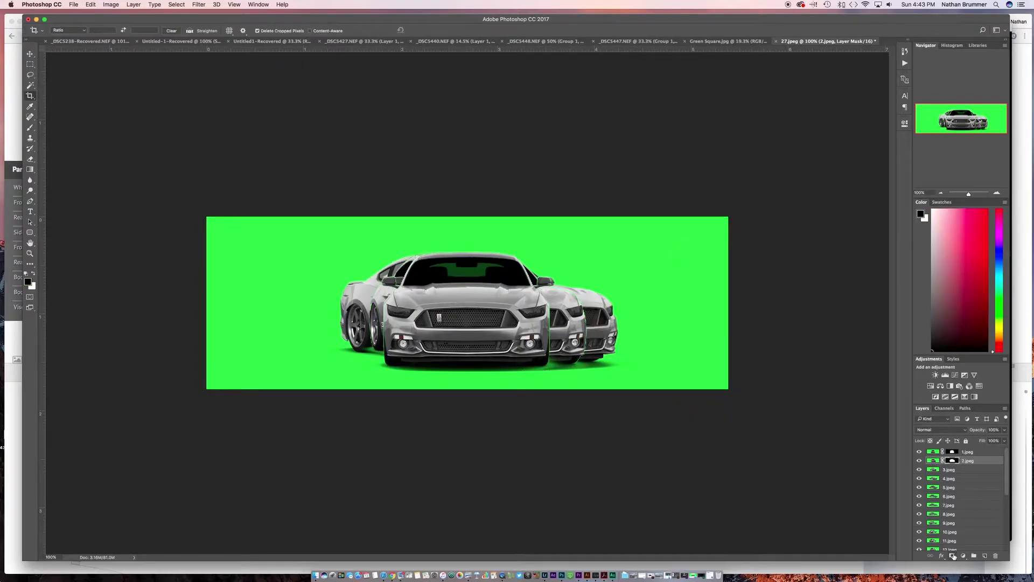
- Mask out the green background of layer 3.jpeg using the inverted Color Range selection
click(955, 470)
click(177, 4)
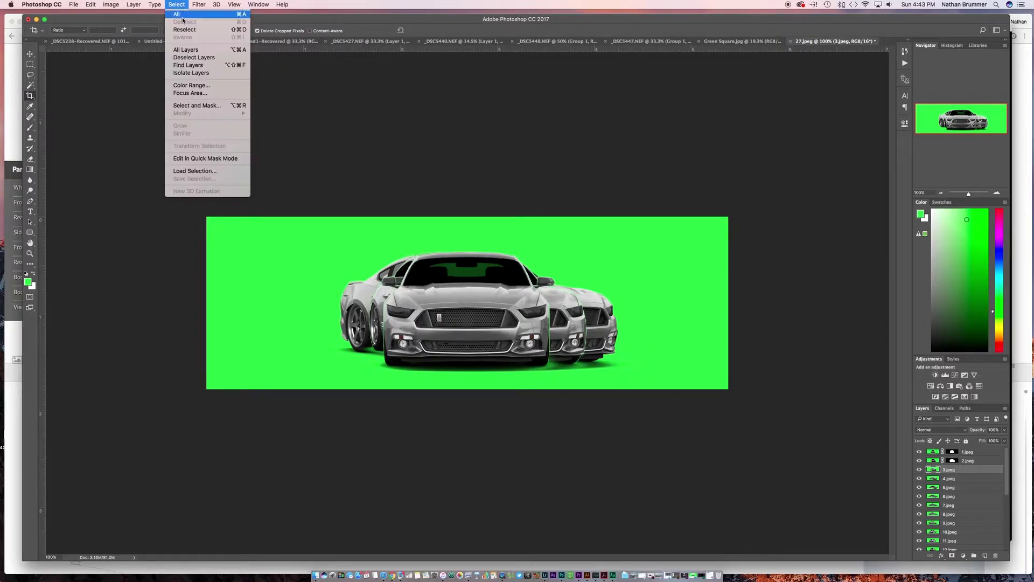
click(186, 86)
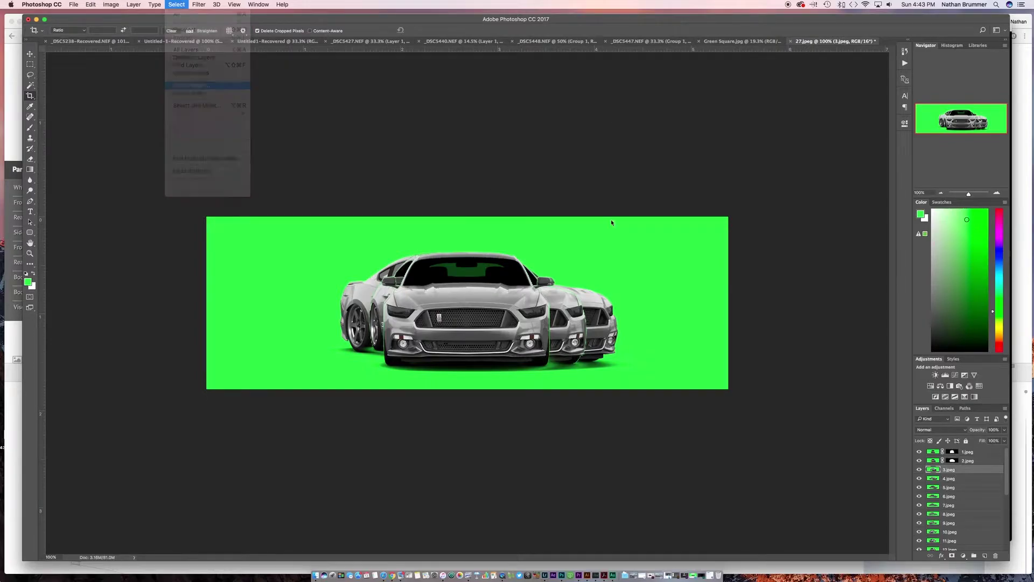
click(825, 277)
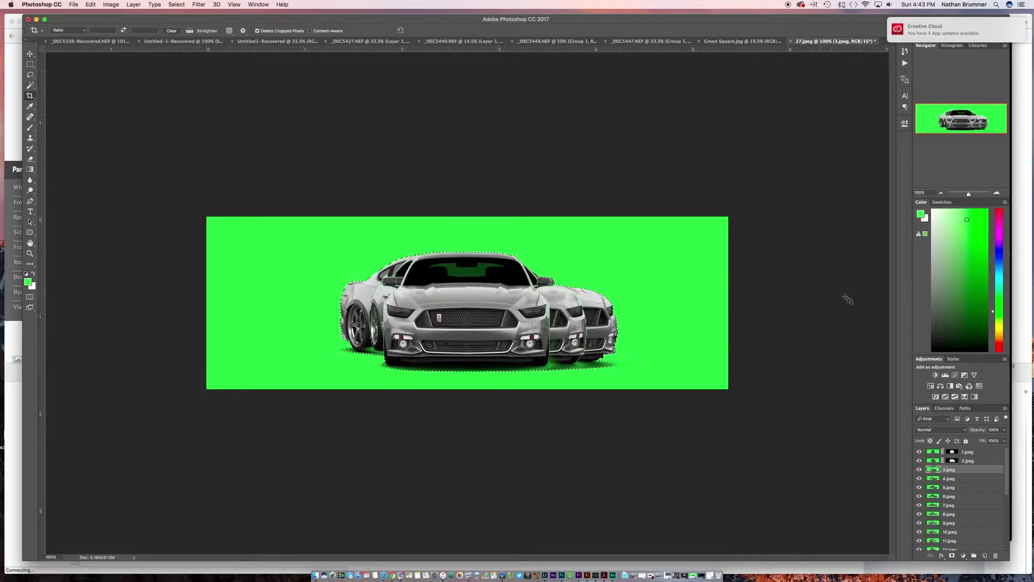
click(953, 556)
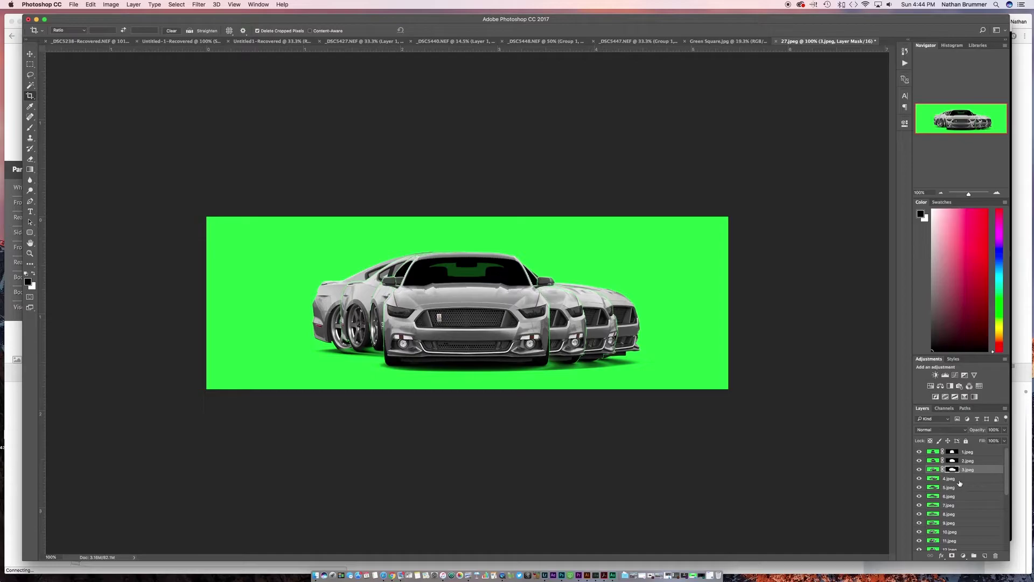
- Mask out the green background of layer 4.jpeg using the inverted Color Range selection
scroll(960, 483, down, 8)
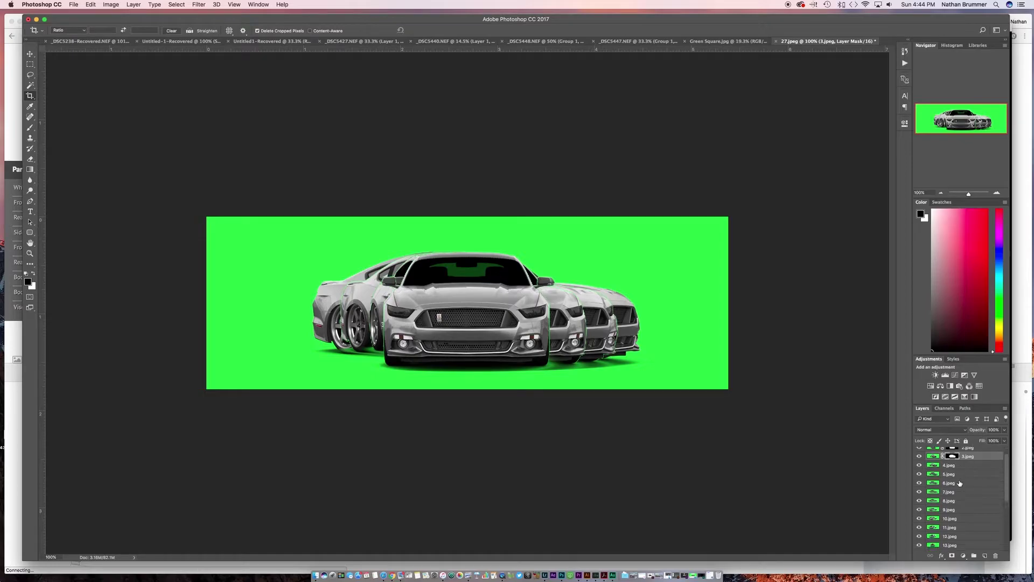
scroll(960, 483, up, 8)
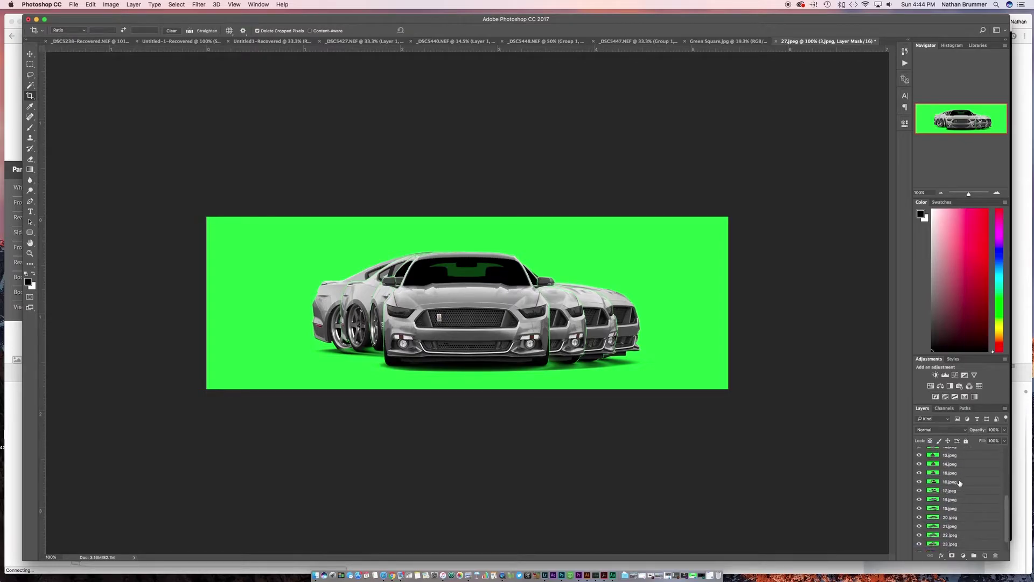
click(944, 477)
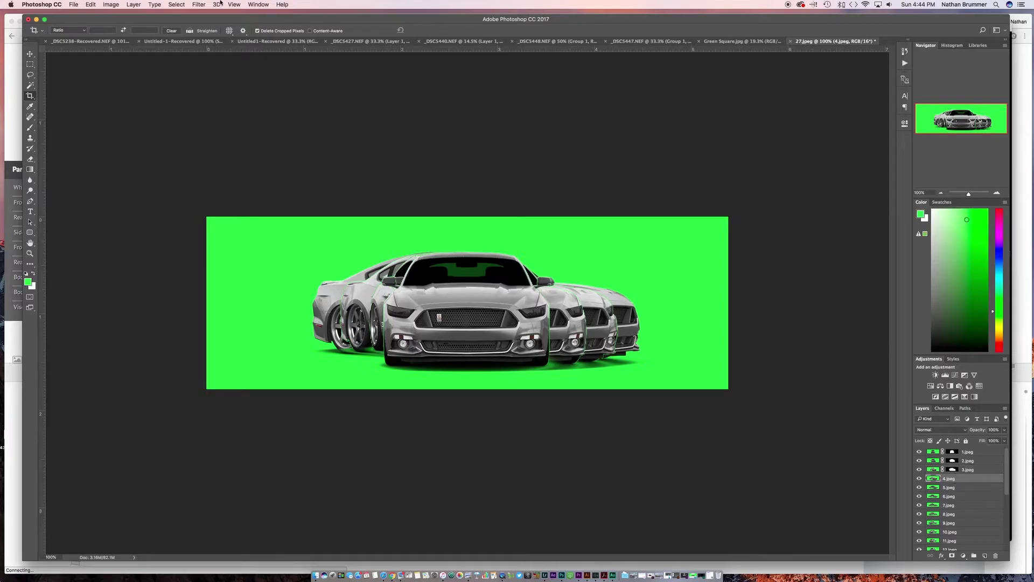
click(178, 5)
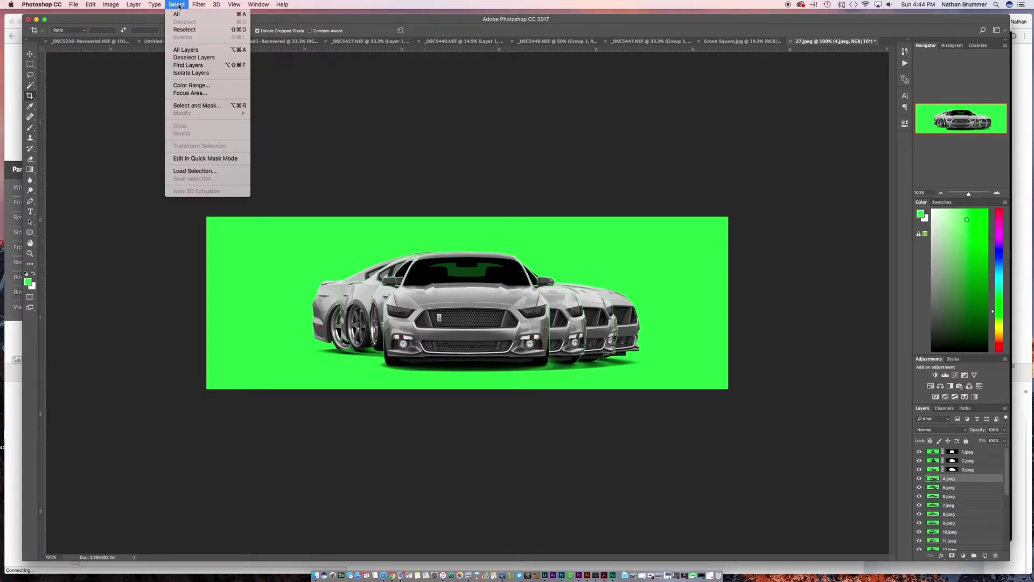
click(183, 86)
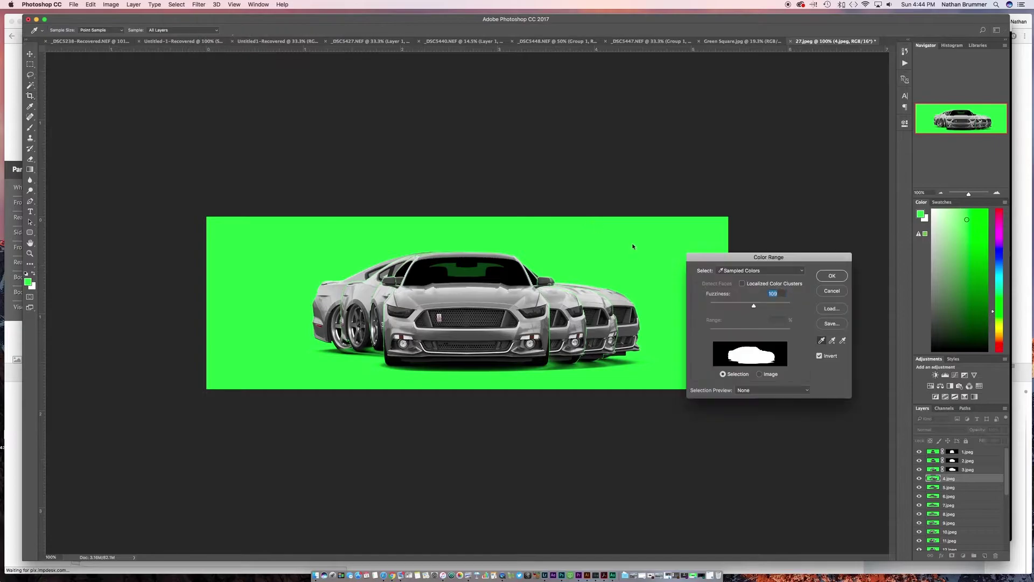
click(824, 279)
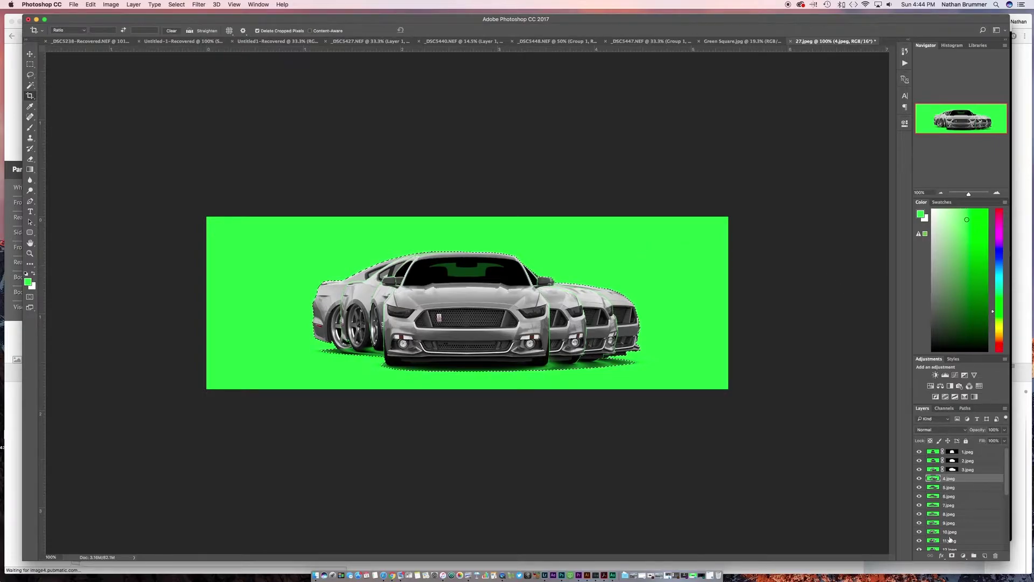
click(951, 554)
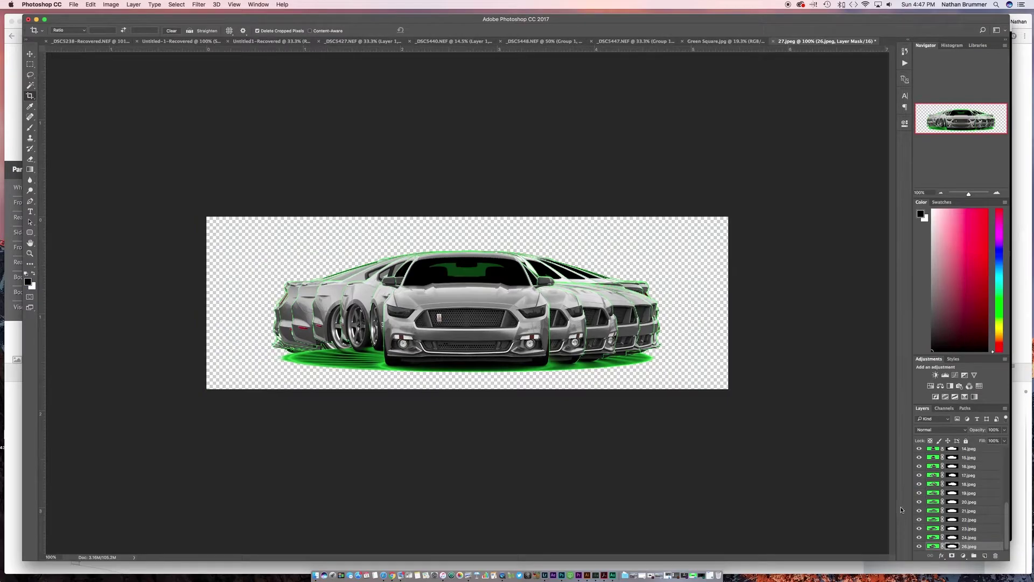
- Check the masked layers in the layer stack and display the Timeline
scroll(960, 506, up, 5)
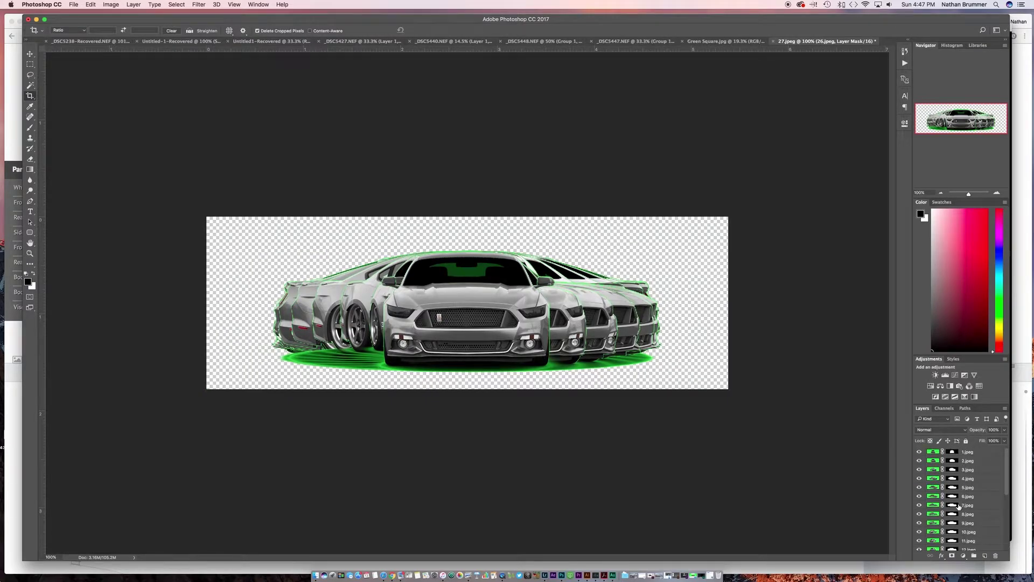
scroll(959, 507, down, 5)
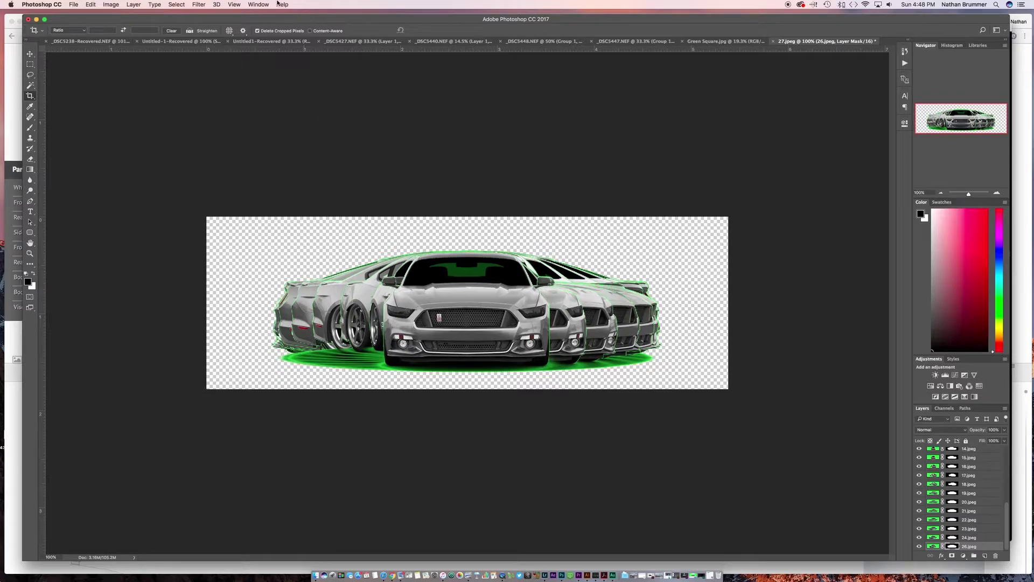
click(258, 4)
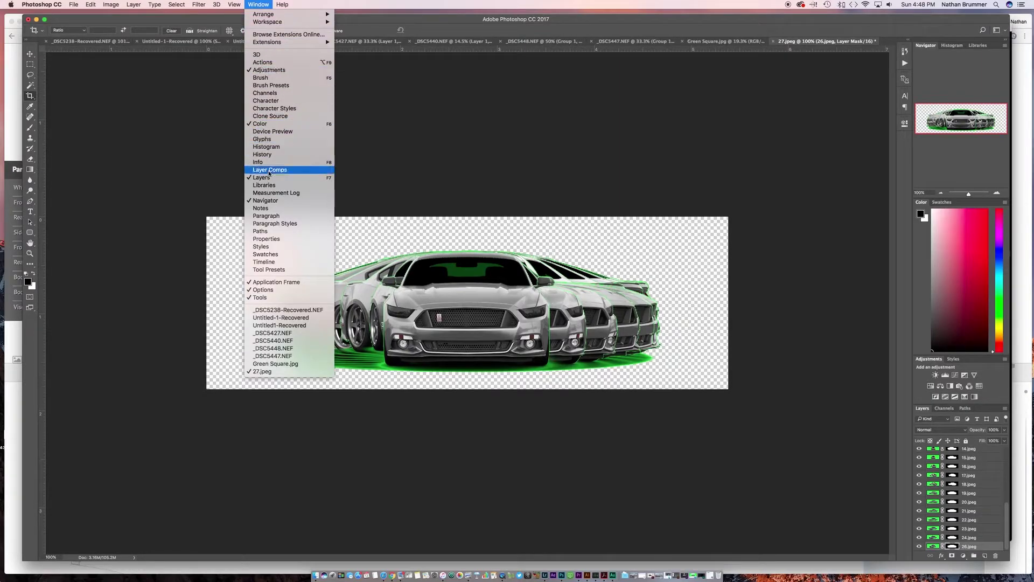
click(263, 262)
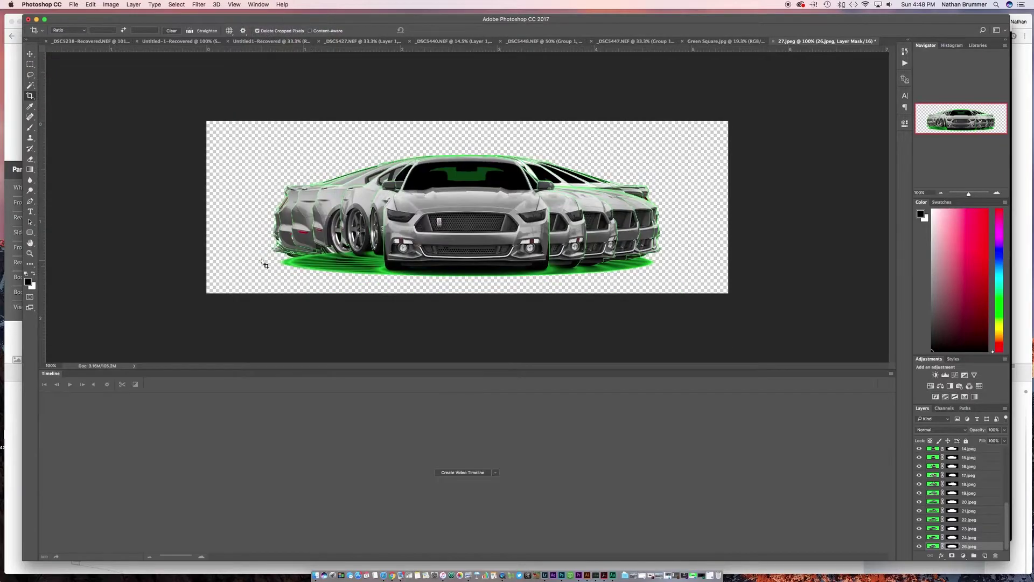
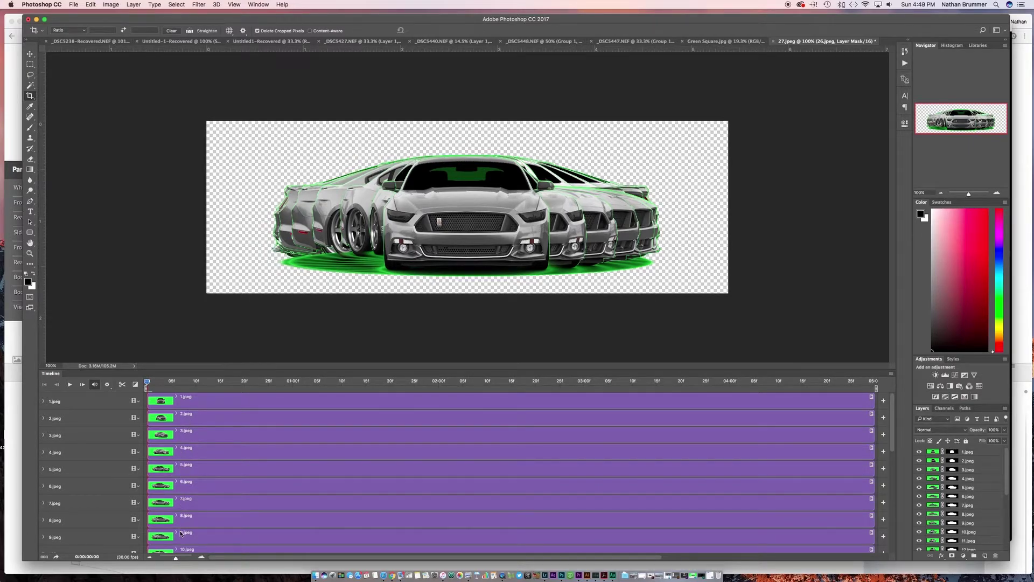
- Place the playhead at 0:00:00:04 in the video timeline and trim the end of the 1.jpeg clip to it
scroll(181, 533, down, 10)
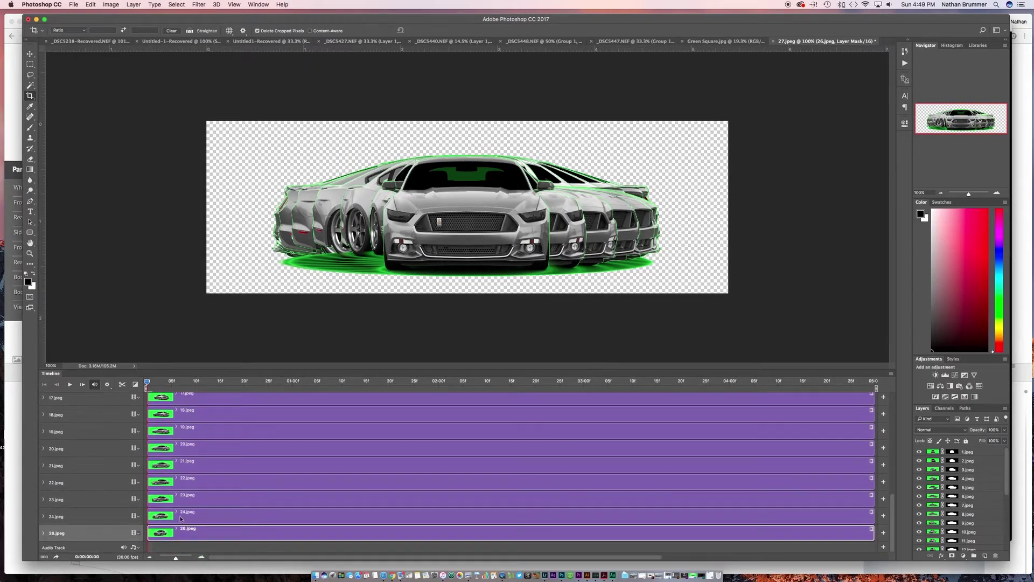
scroll(181, 518, up, 10)
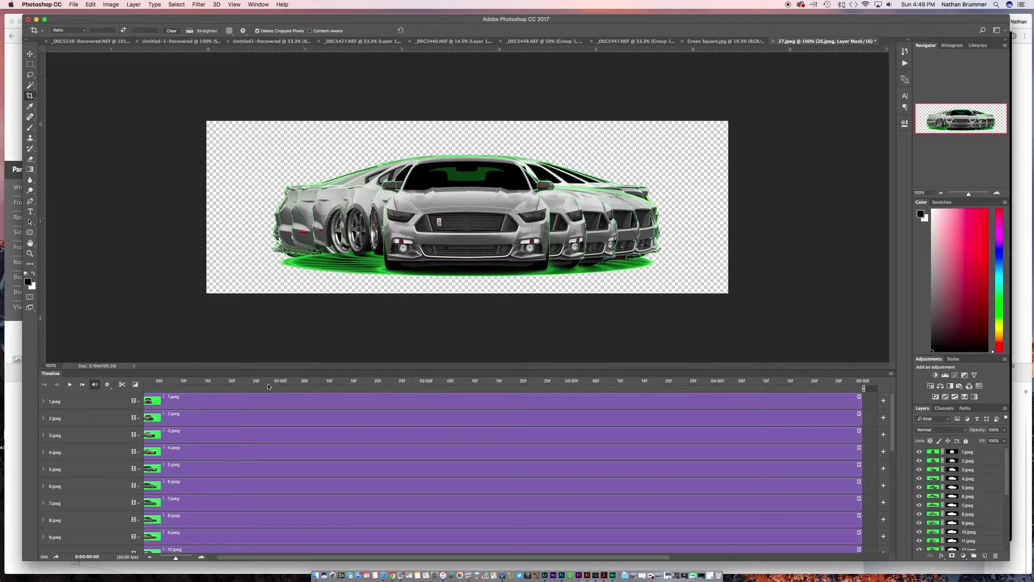
scroll(170, 387, left, 2)
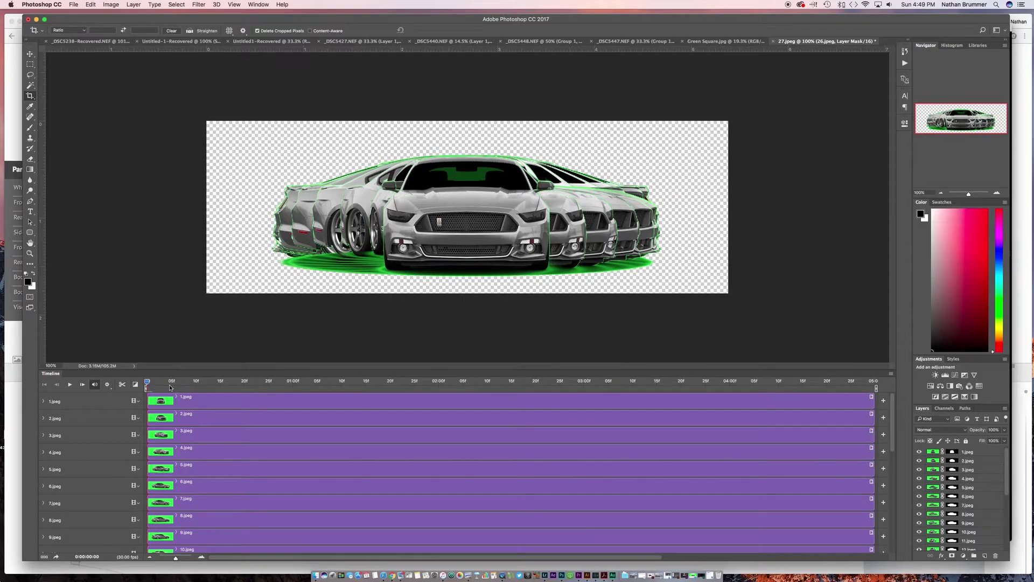
mouse_move(148, 384)
mouse_down()
mouse_move(389, 391)
mouse_move(148, 395)
mouse_up()
drag(150, 383, 167, 381)
drag(874, 403, 170, 407)
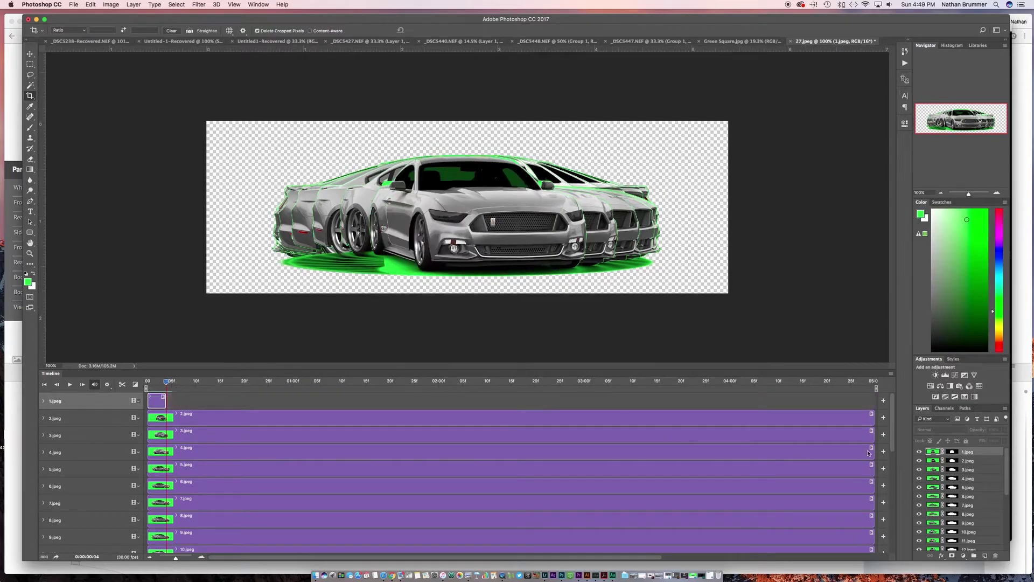
- Trim the ends of the 2.jpeg, 3.jpeg, 4.jpeg, 5.jpeg and 6.jpeg clips to the playhead at 0:00:00:04
drag(874, 418, 166, 418)
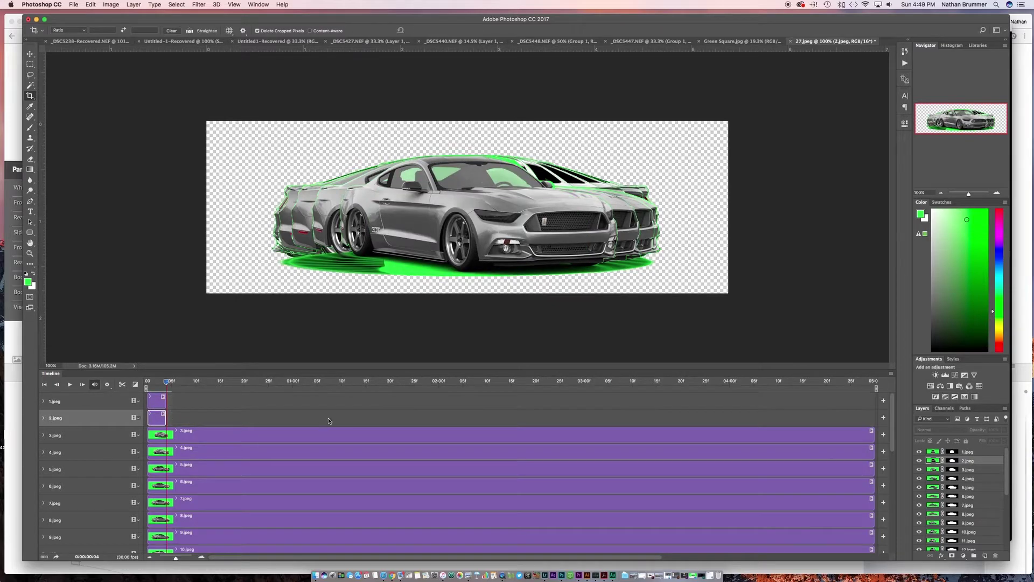
drag(873, 436, 166, 430)
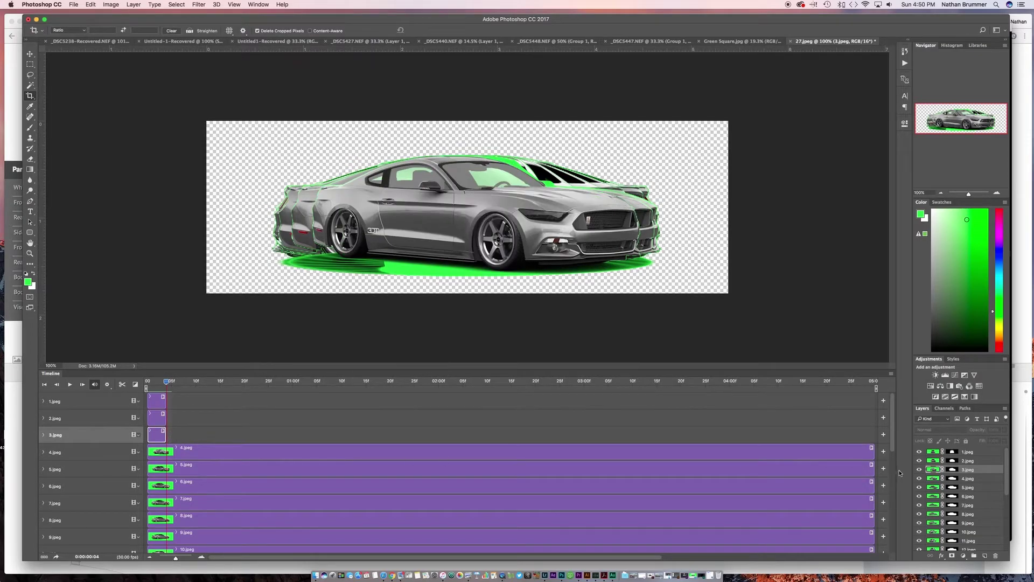
drag(874, 456, 167, 444)
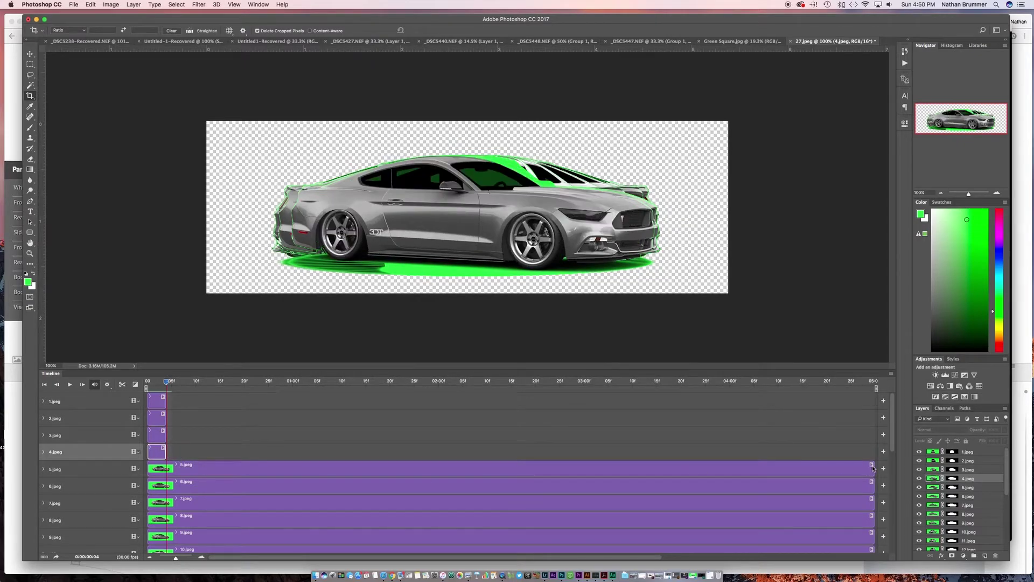
drag(873, 466, 166, 467)
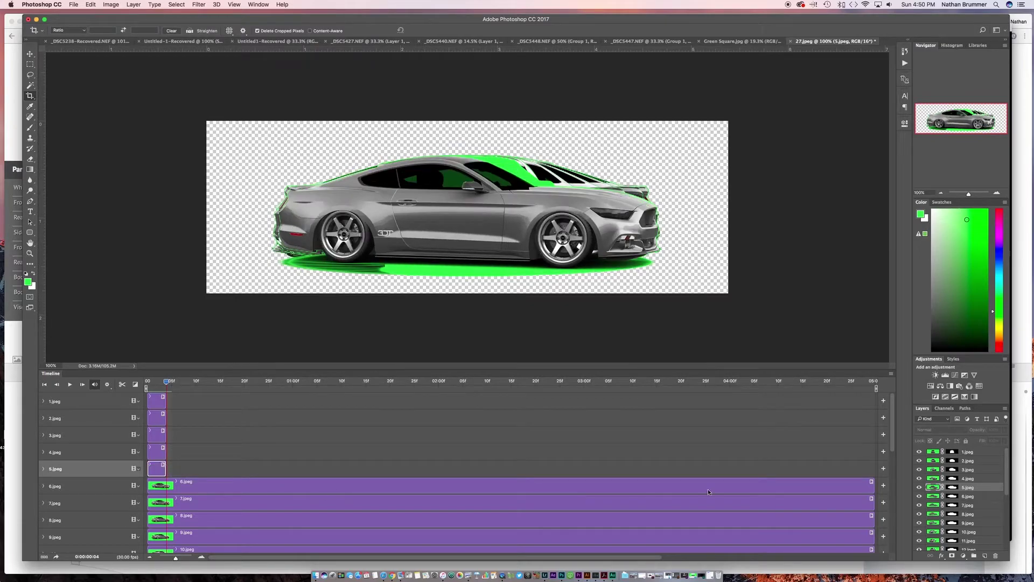
drag(871, 487, 166, 474)
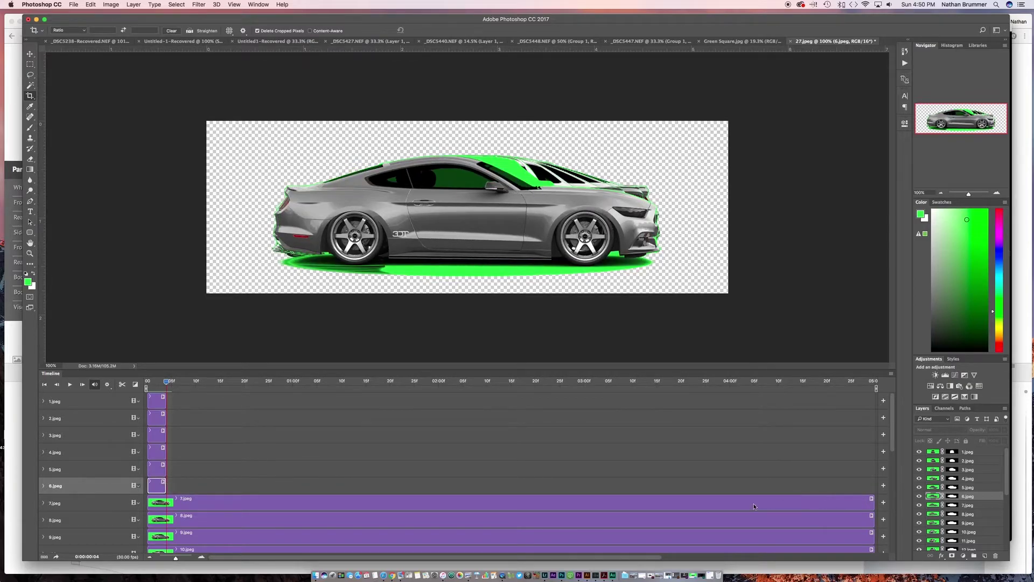
- Trim the ends of the 7.jpeg, 8.jpeg and 9.jpeg clips to the length of the clips above them
click(872, 501)
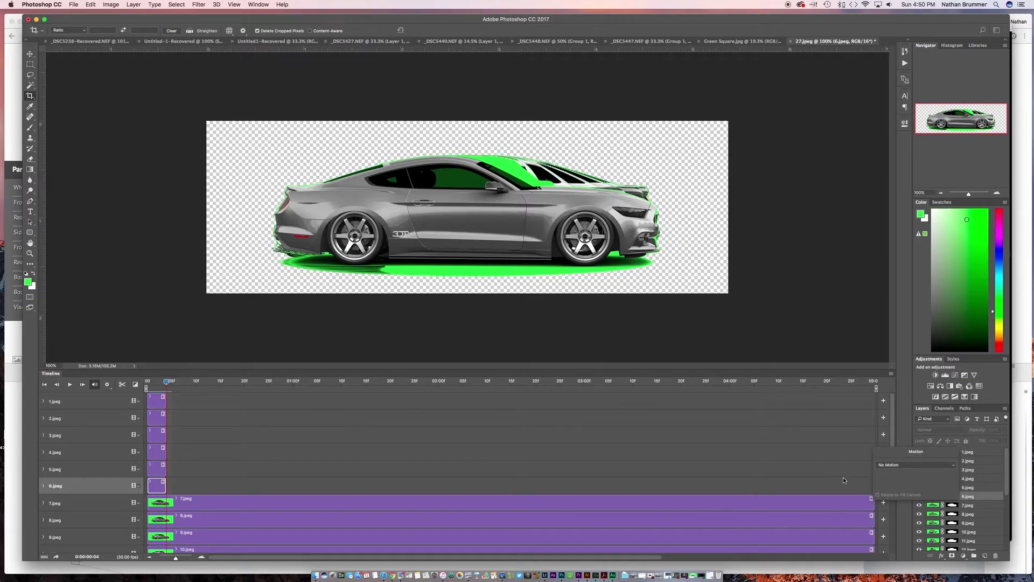
click(863, 498)
drag(874, 502, 167, 504)
scroll(216, 475, down, 2)
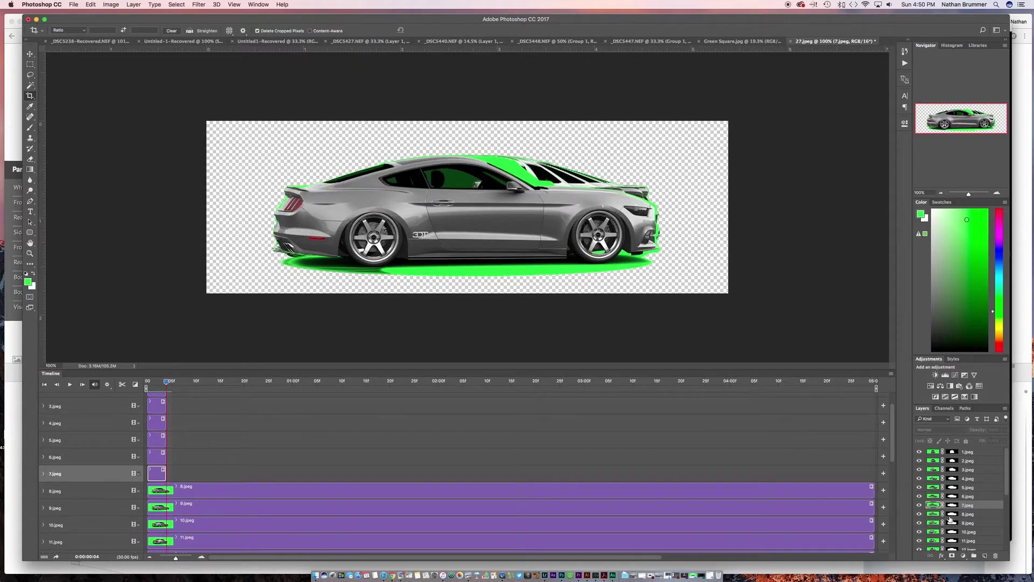
drag(873, 490, 167, 488)
scroll(605, 454, down, 3)
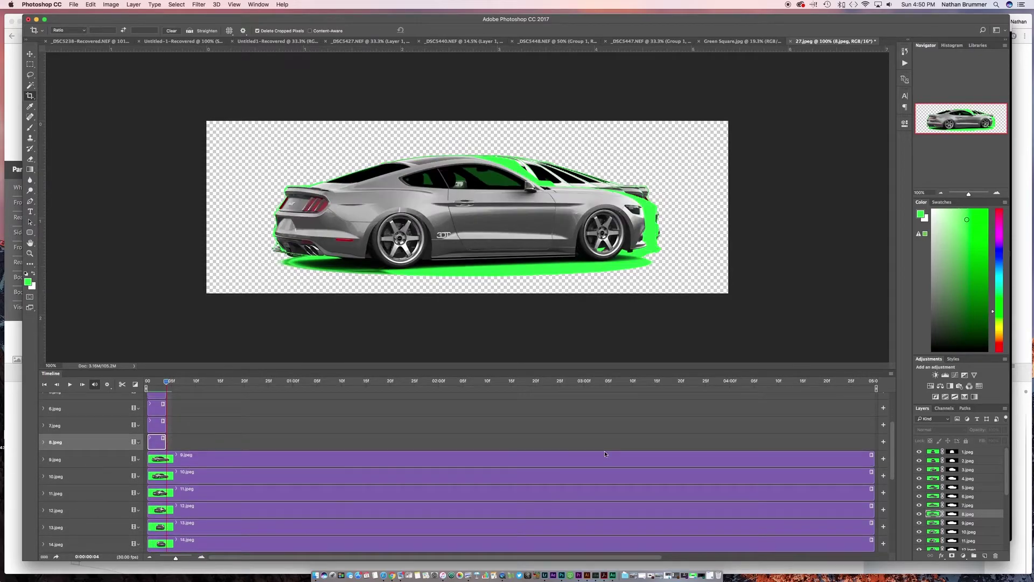
drag(873, 456, 414, 457)
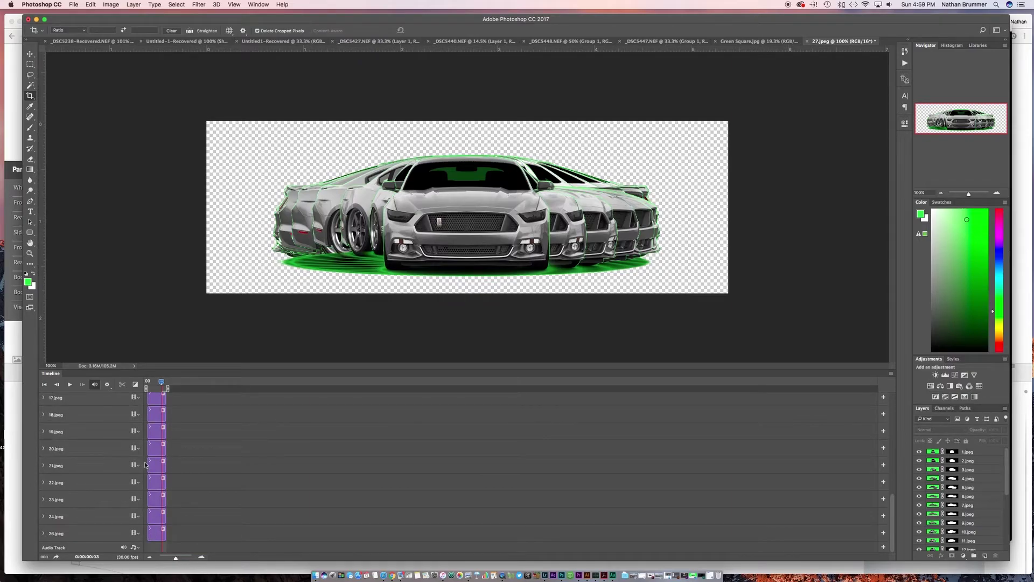
- Stagger the clips 2.jpeg through 9.jpeg in the timeline so each starts where the previous clip ends
scroll(165, 452, up, 10)
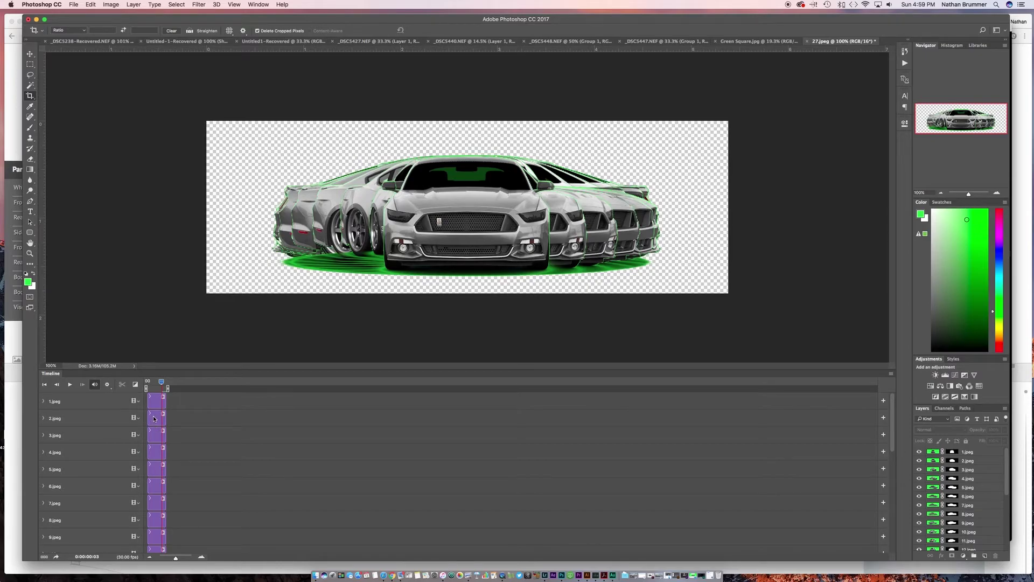
drag(154, 418, 214, 453)
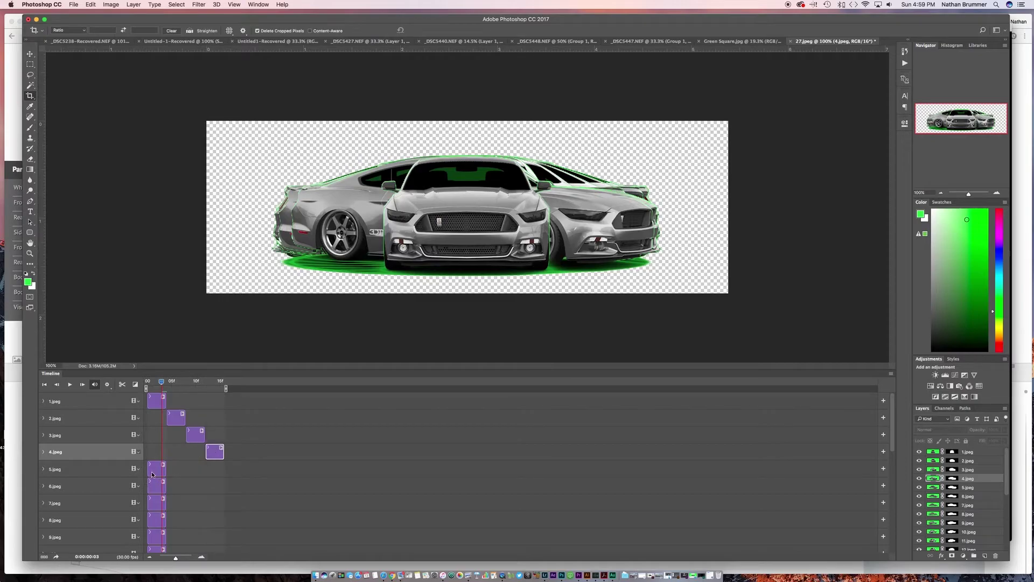
drag(156, 470, 234, 469)
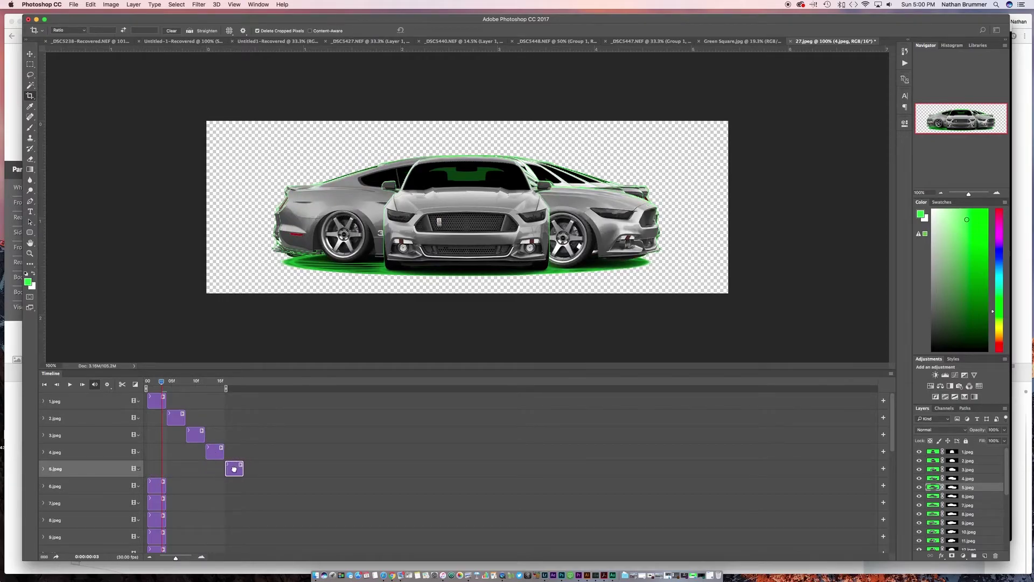
drag(157, 486, 252, 486)
drag(160, 503, 269, 502)
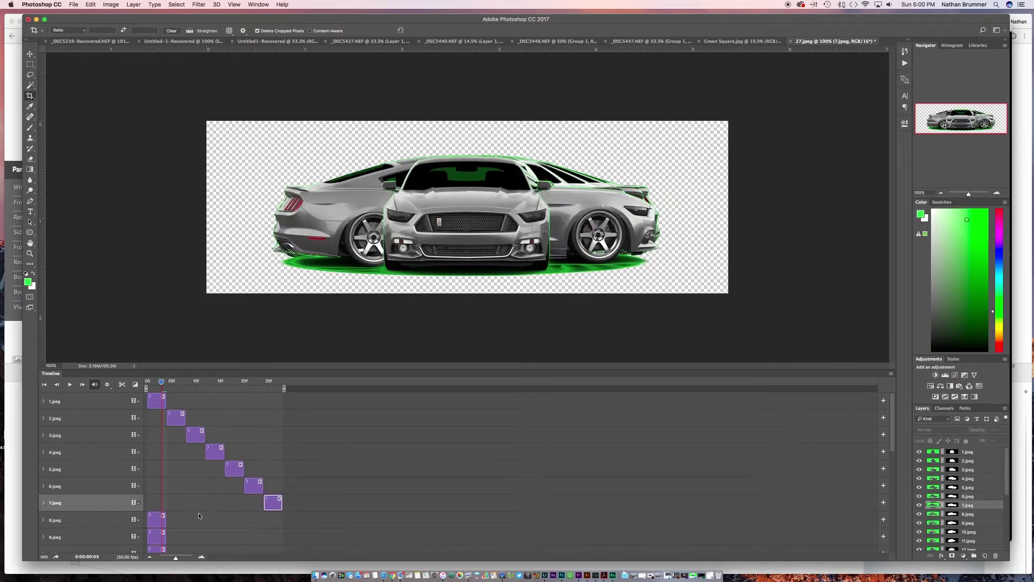
drag(155, 520, 292, 521)
drag(157, 534, 313, 531)
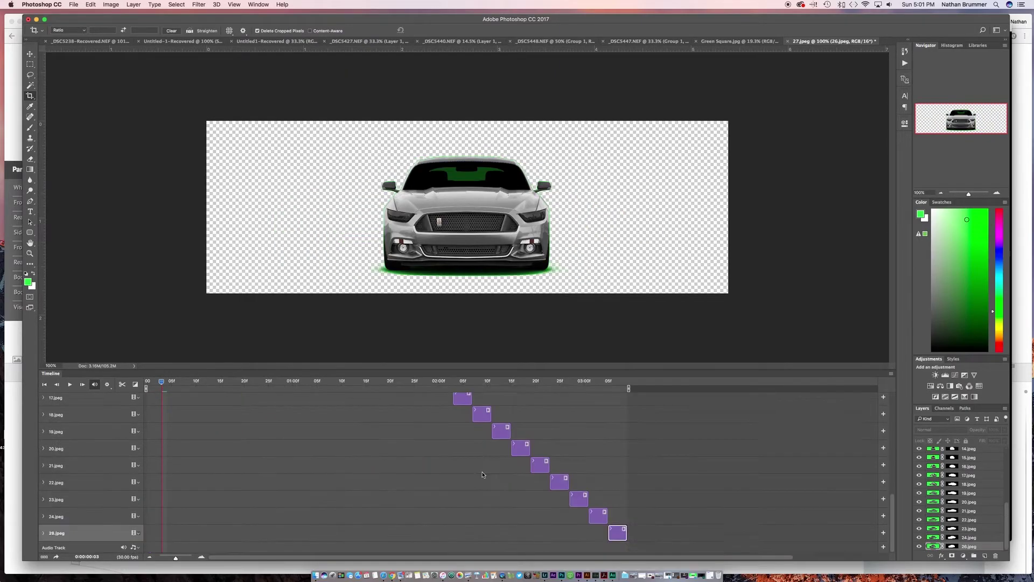
- Scrub the playhead from the start of the timeline to 0:00:00:10 to preview the rotation of the first clips
scroll(481, 474, up, 10)
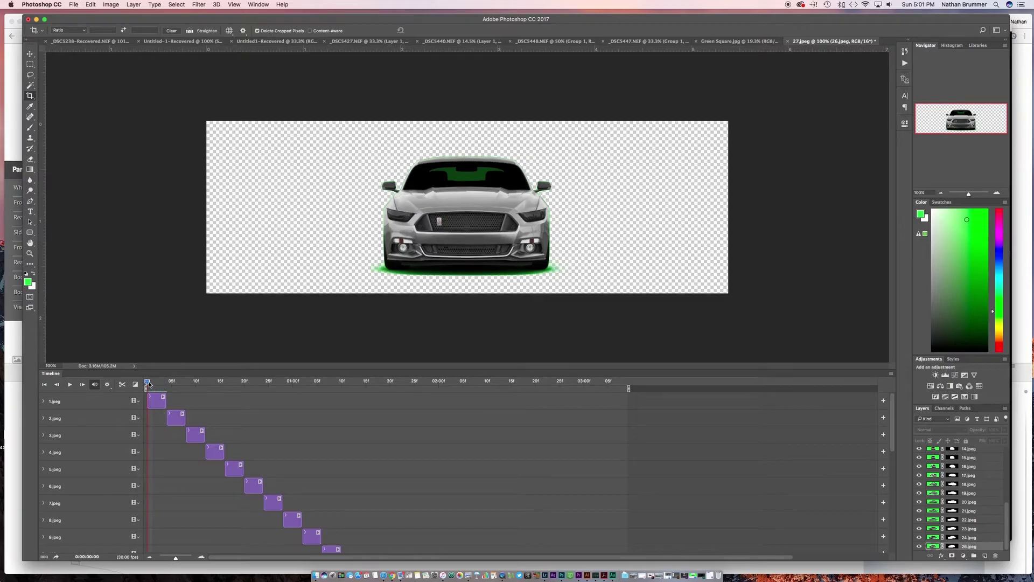
drag(161, 383, 194, 430)
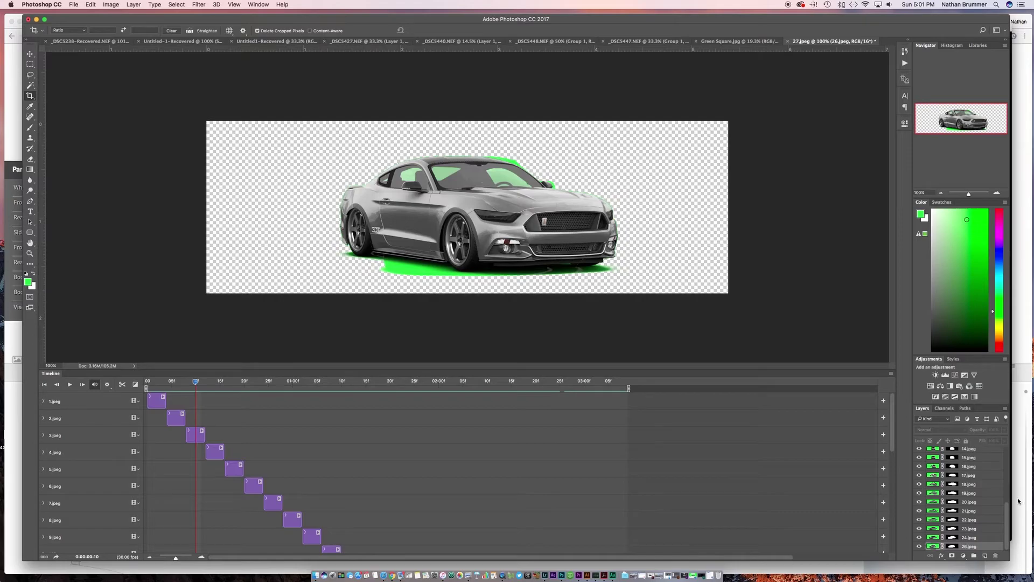
- Select layer 5.jpeg and hide the layers from 6.jpeg downward in the stack
scroll(935, 484, up, 5)
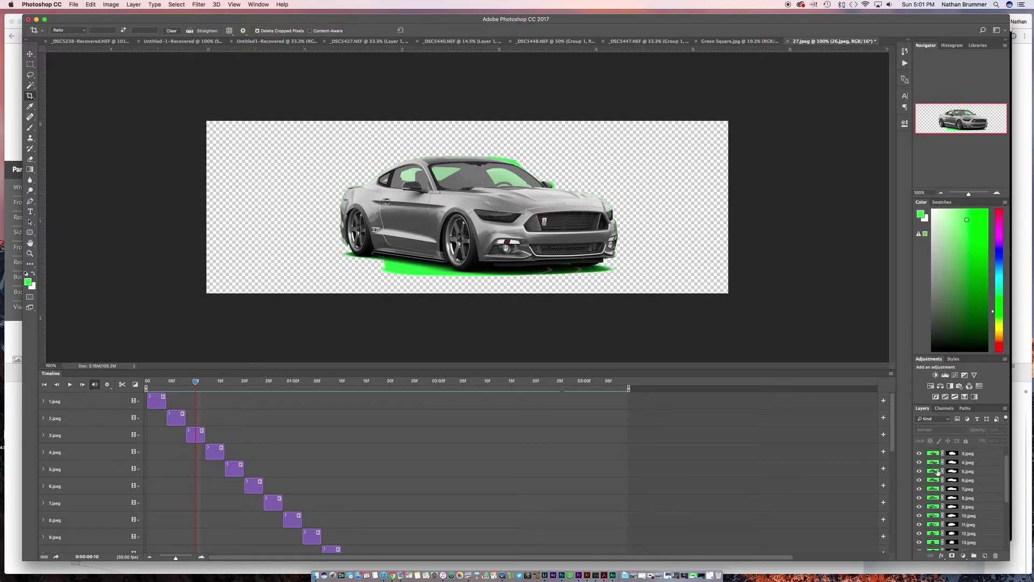
click(937, 472)
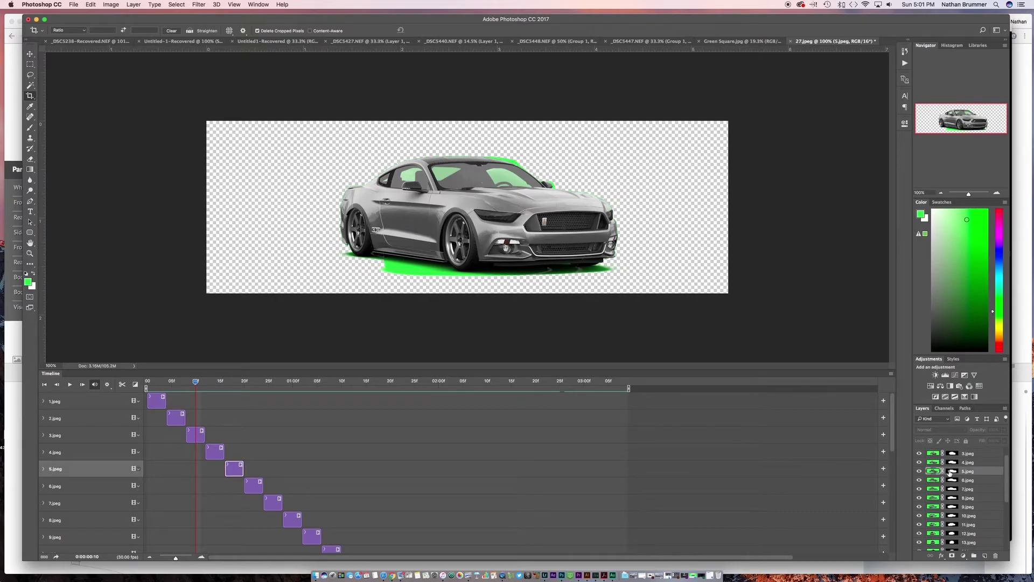
mouse_move(919, 477)
mouse_down()
mouse_move(918, 568)
mouse_move(919, 506)
mouse_up()
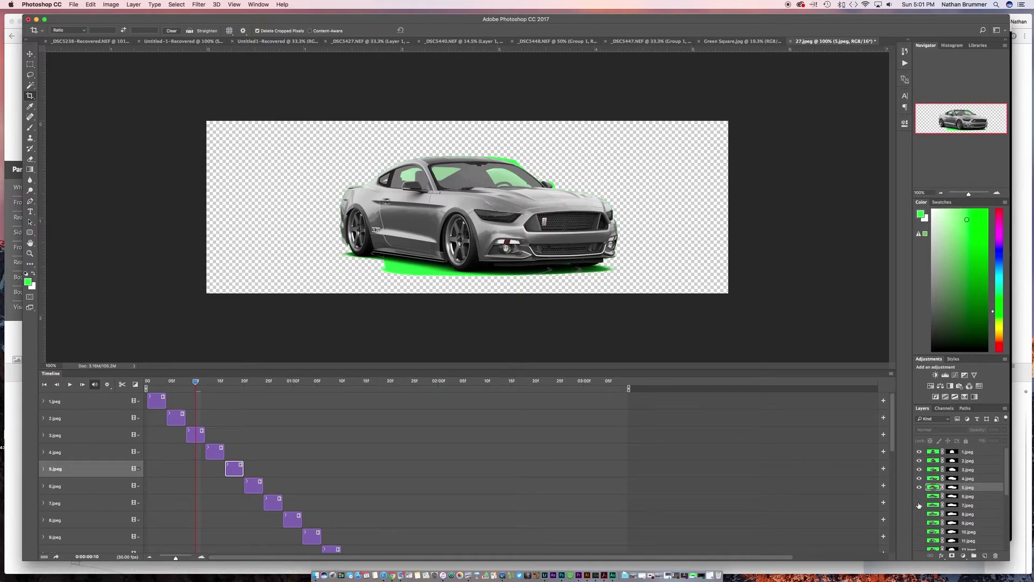
- Show only layer 3.jpeg and select its leftover green areas with Color Range using sampled colors
alt+click(919, 469)
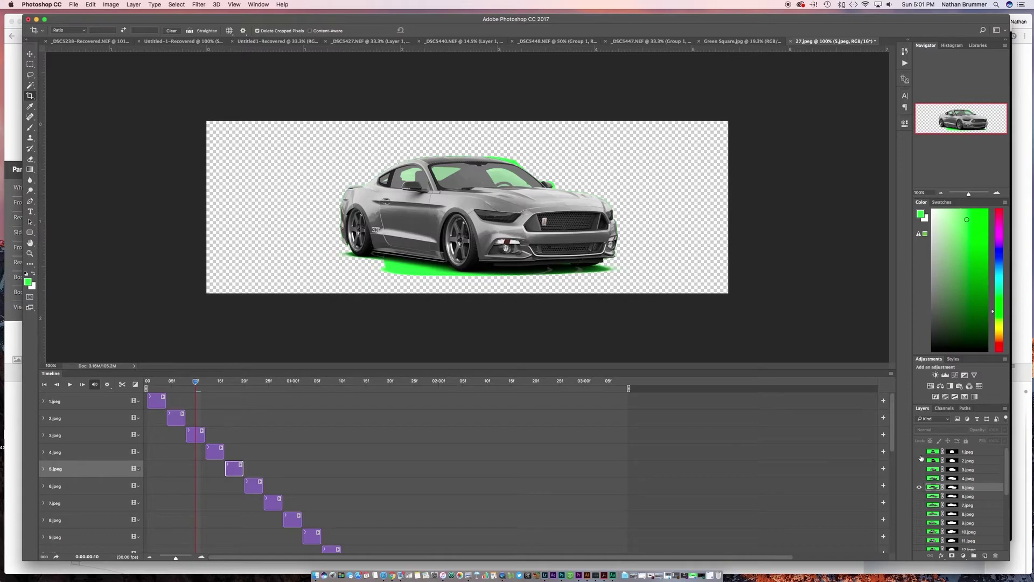
click(176, 5)
click(182, 85)
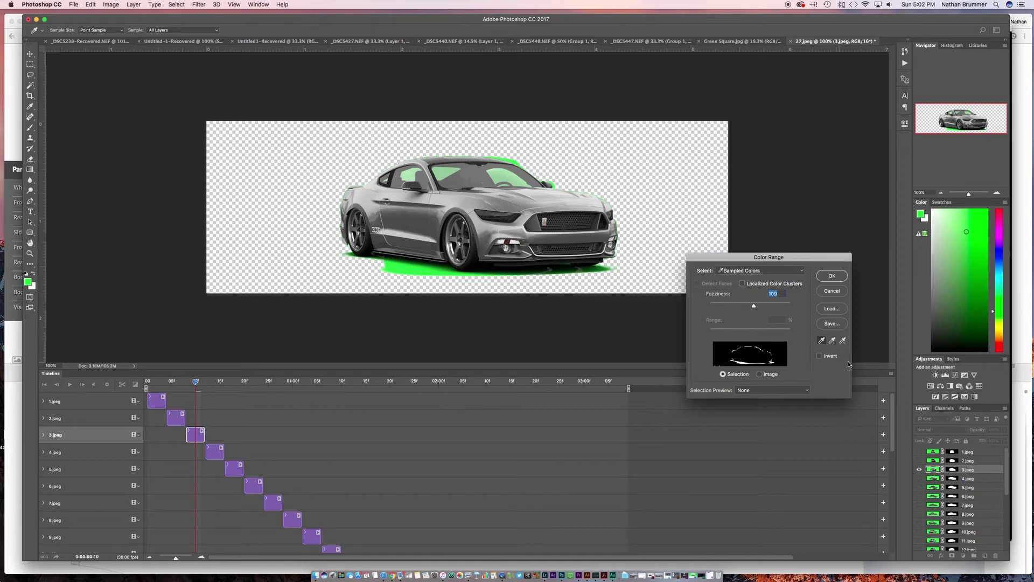
click(831, 275)
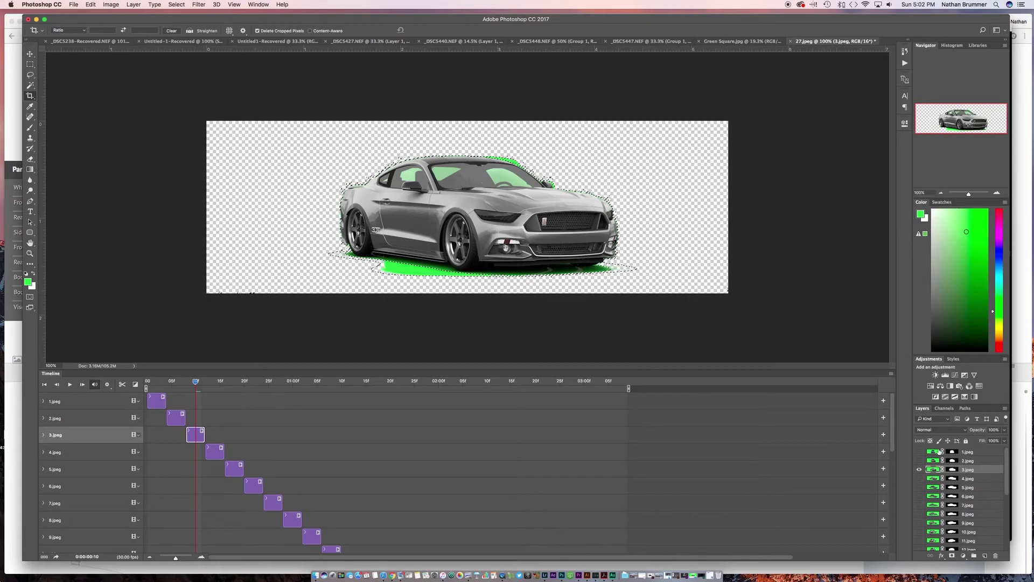
- Fill the selected green areas with black on the 3.jpeg layer mask and clear the selection
click(953, 470)
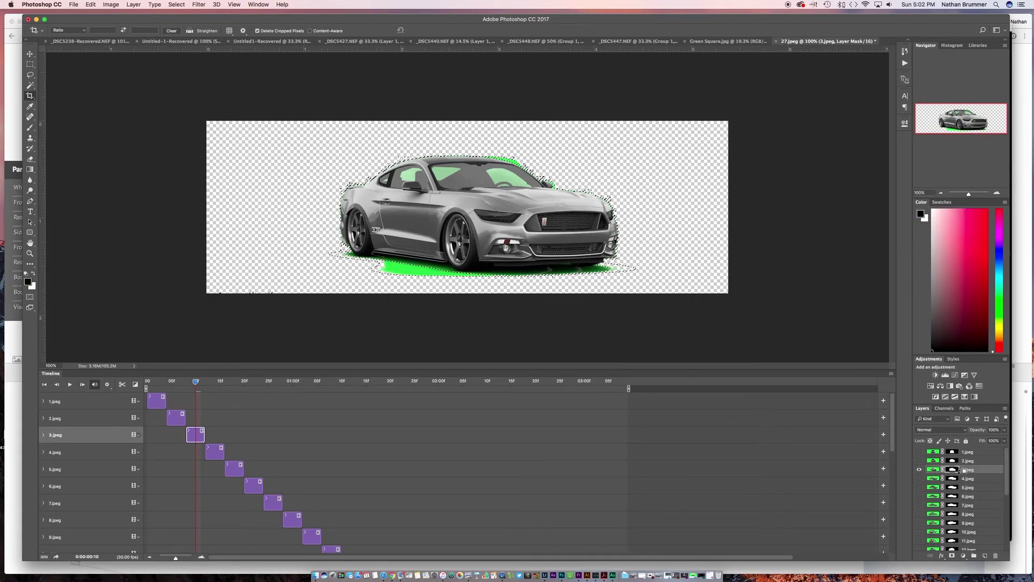
key(alt+BackSpace)
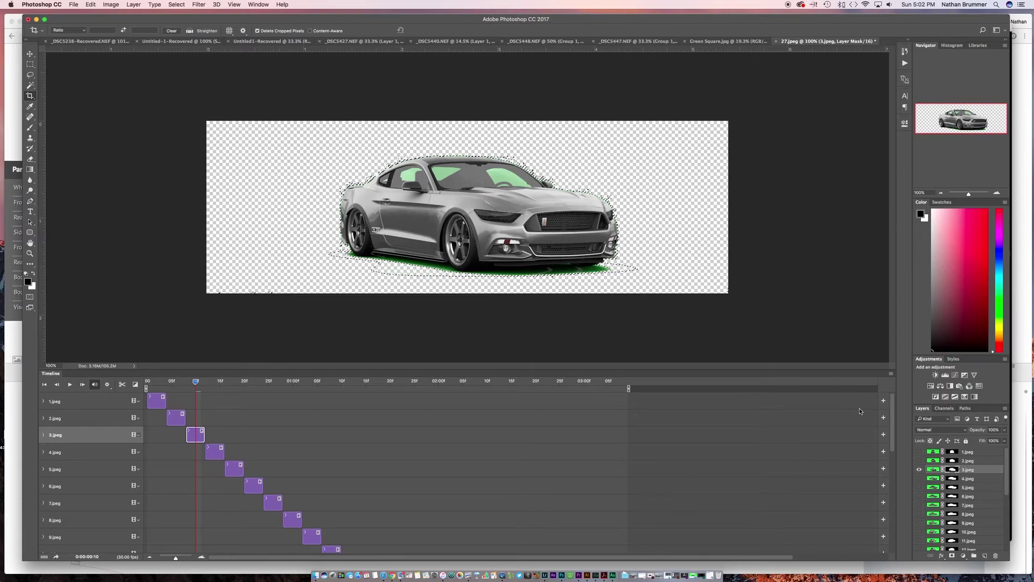
key(super+d)
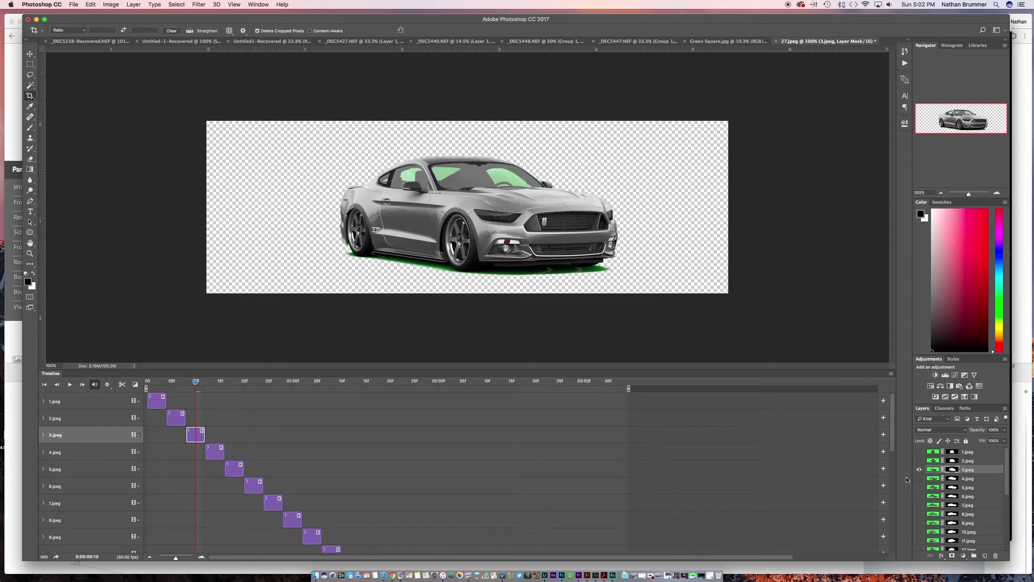
- Make all the jpeg layers visible again and scrub the playhead to 0:00:03:08 to preview the full rotation
drag(920, 451, 923, 581)
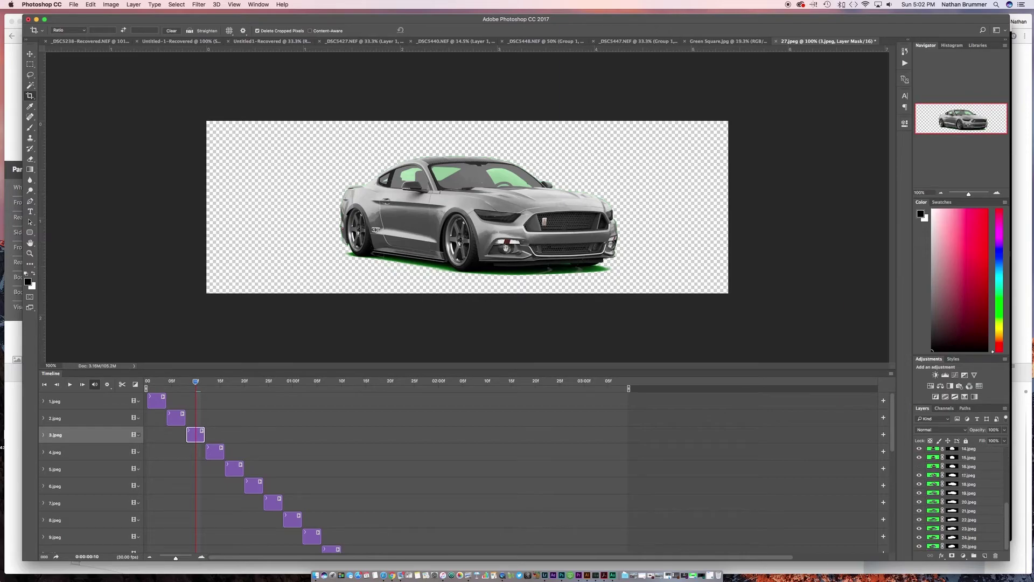
scroll(920, 469, up, 5)
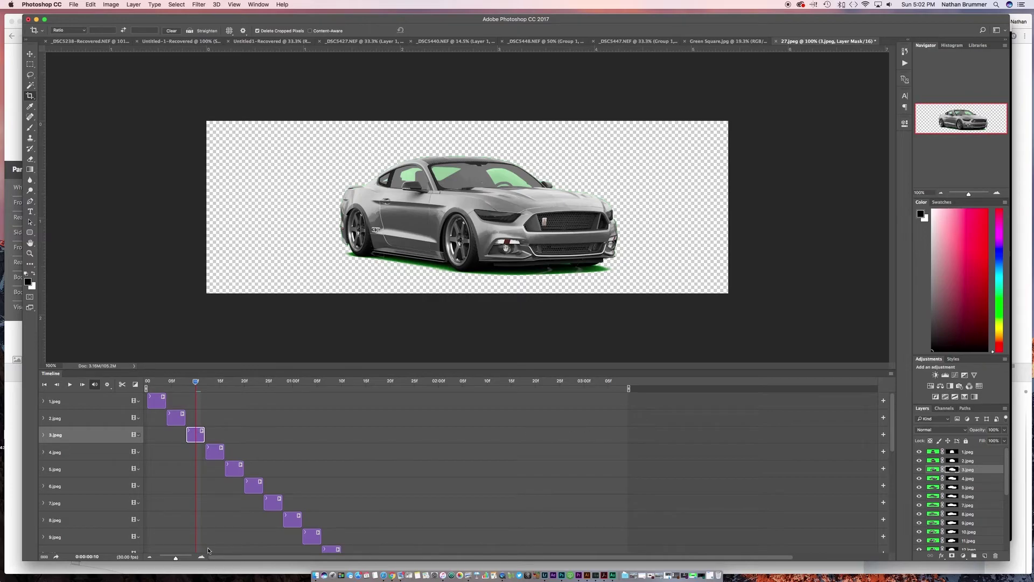
drag(196, 382, 625, 453)
- Put all the jpeg layers into one group and return the playhead to the start of the timeline
scroll(963, 465, down, 3)
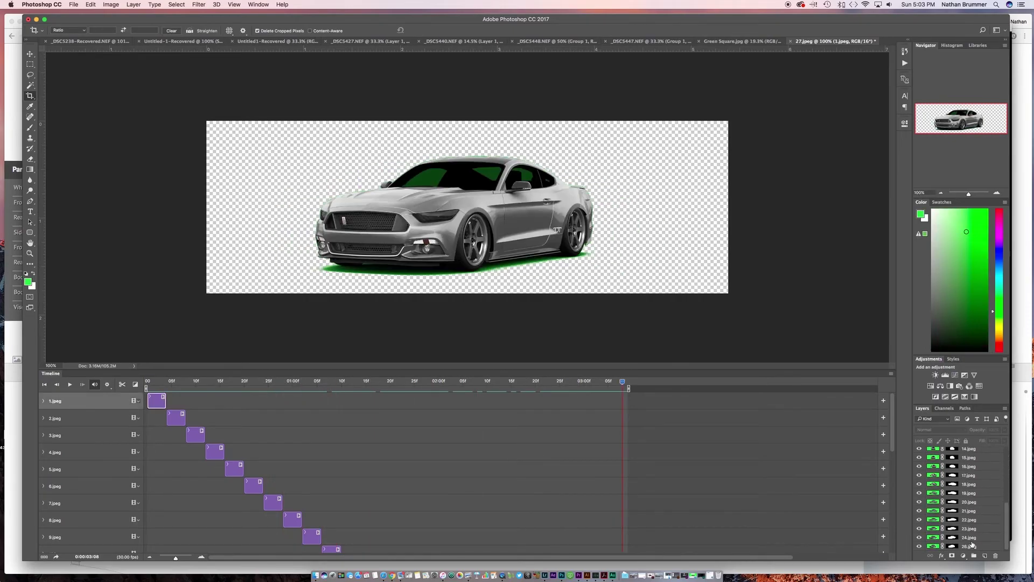
click(972, 552)
click(974, 556)
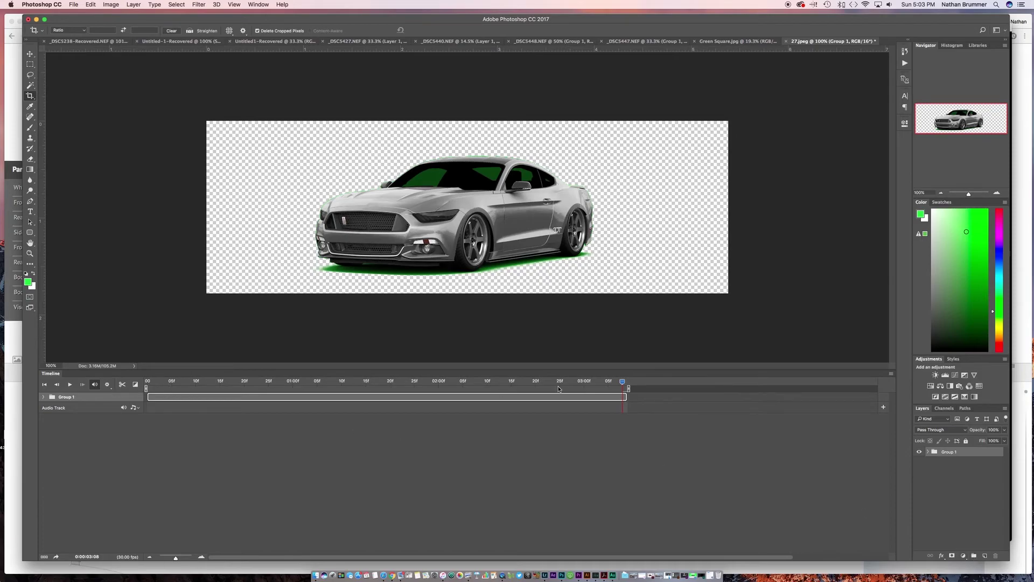
drag(622, 381, 147, 385)
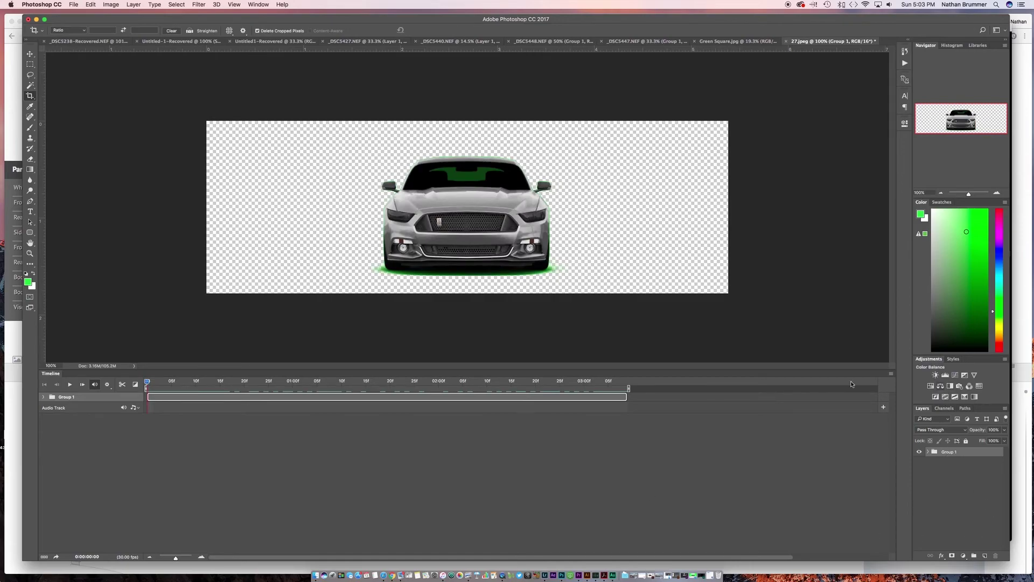
- Add a Hue/Saturation adjustment layer above the group and set the Greens to saturation -100 and lightness -84
click(932, 387)
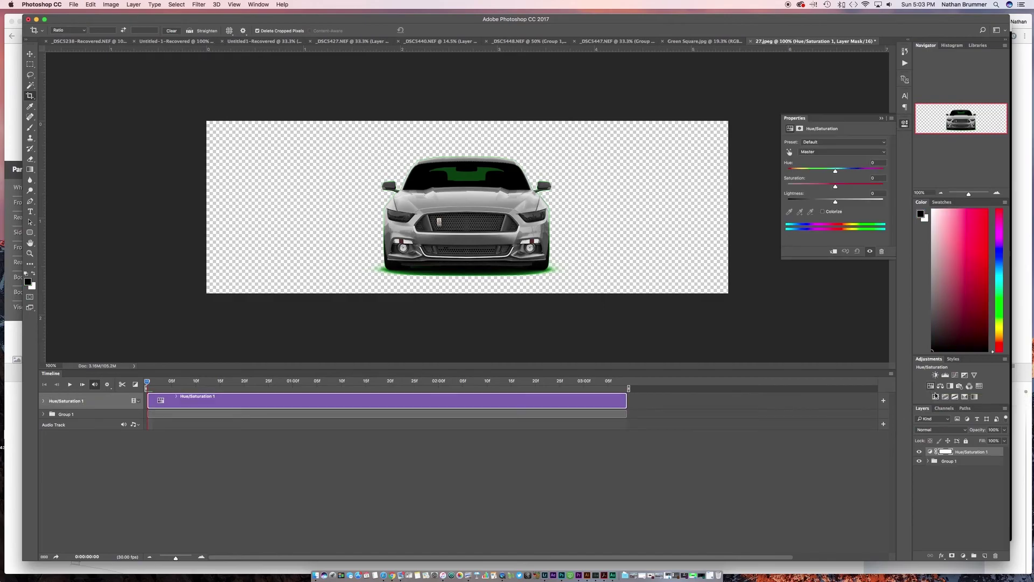
click(818, 153)
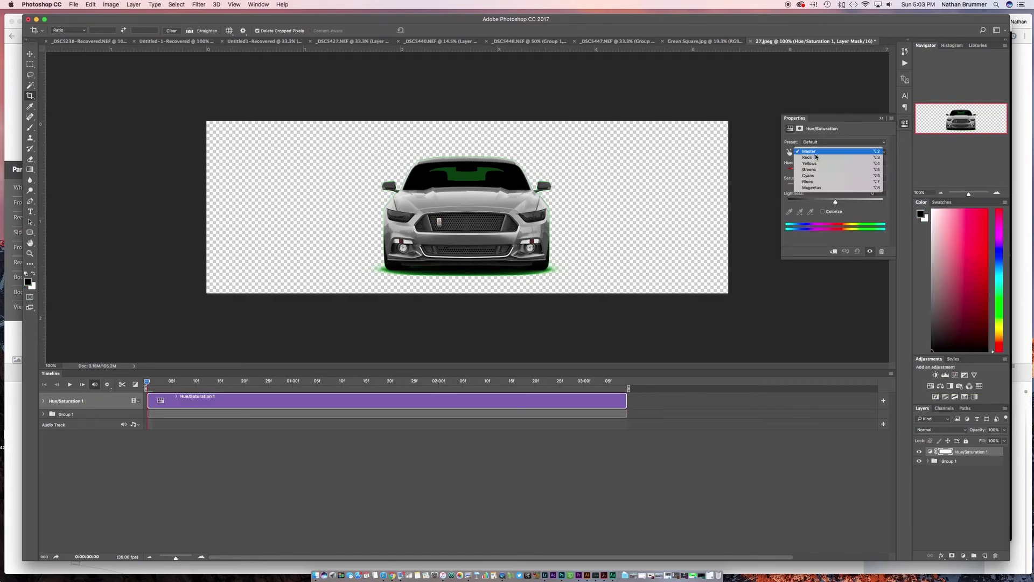
click(810, 170)
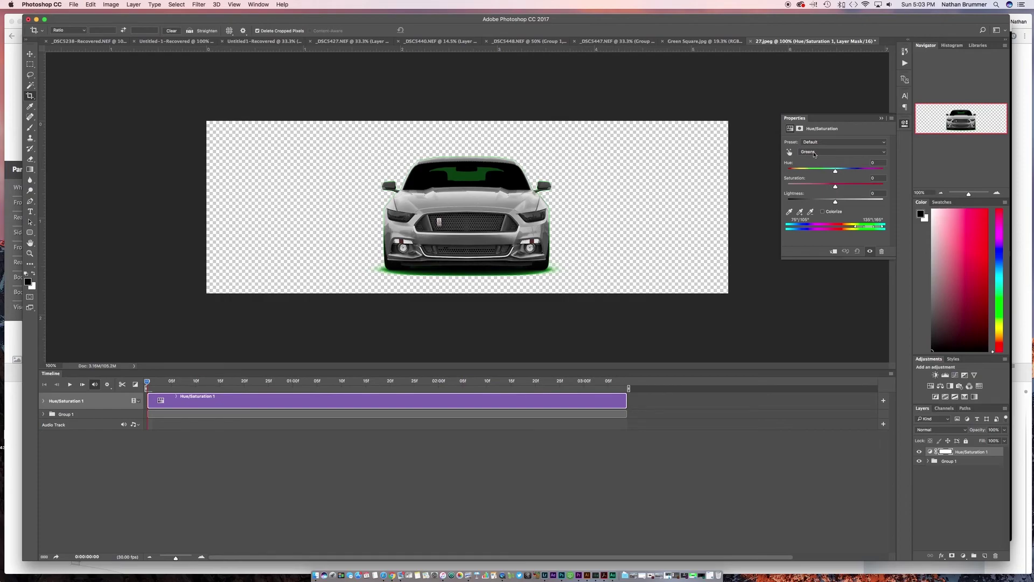
drag(836, 187, 776, 190)
drag(835, 202, 798, 207)
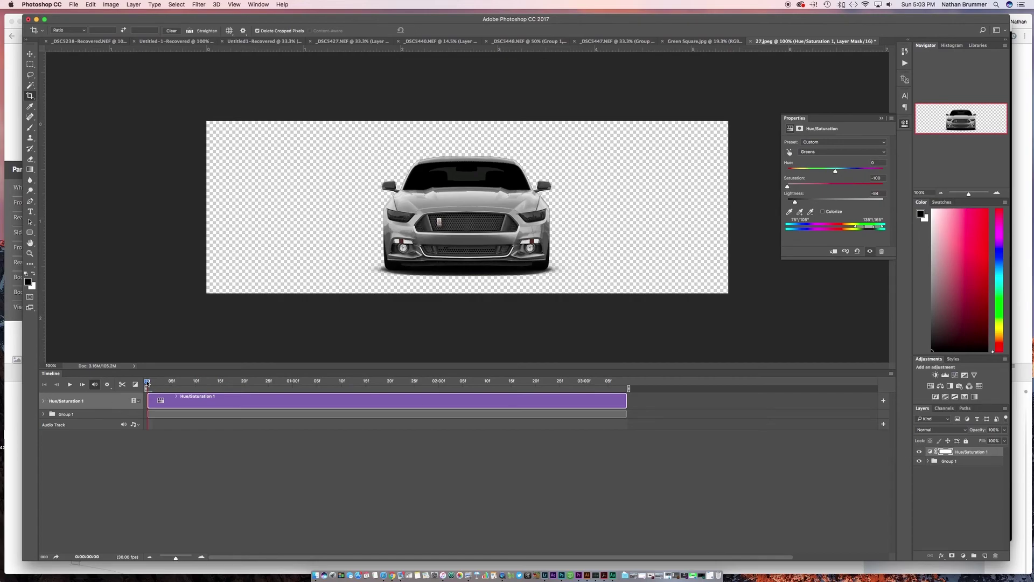
- Scrub through the first frames and play the timeline from the start to preview the rotating car
drag(147, 382, 200, 382)
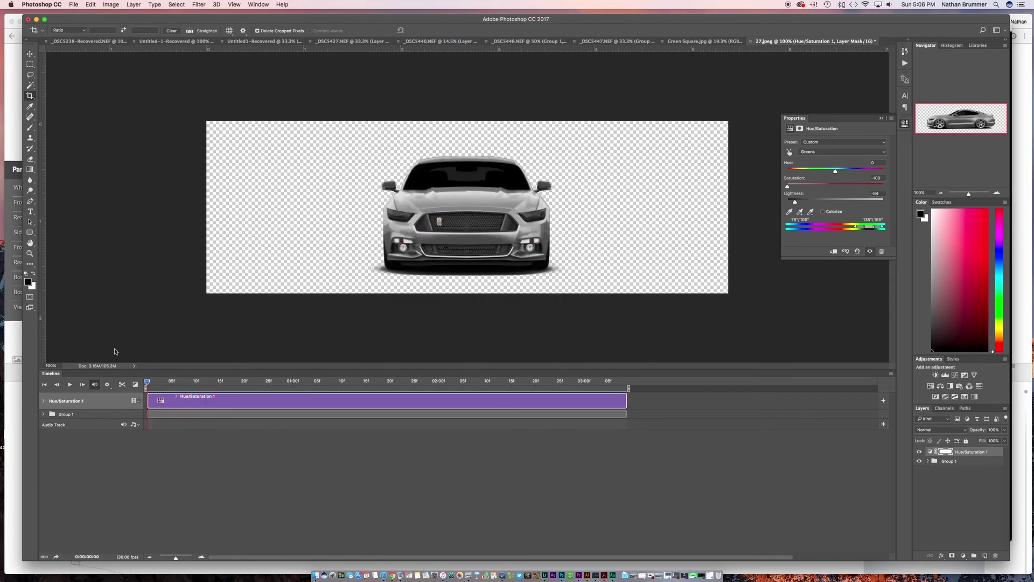
key(space)
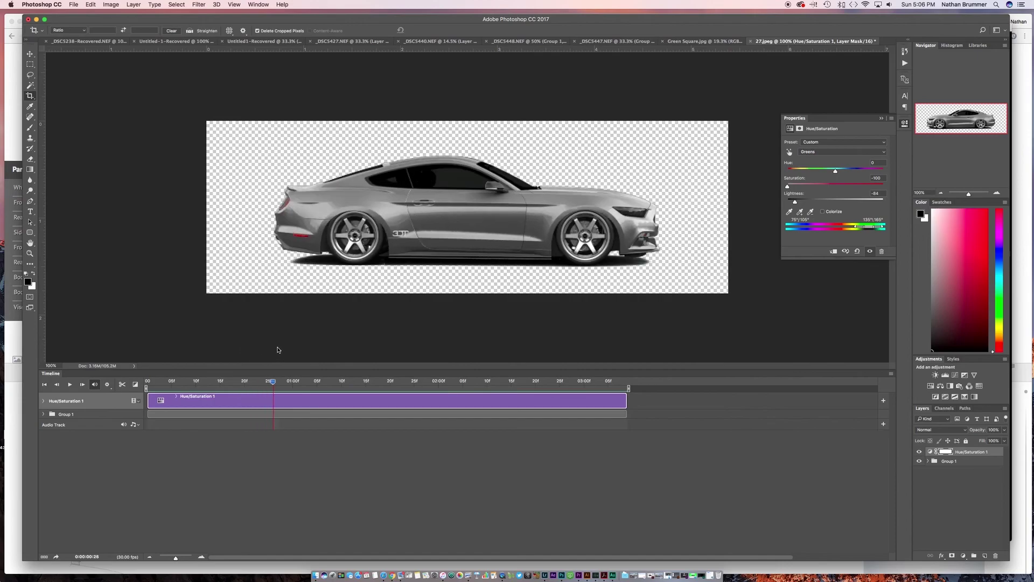